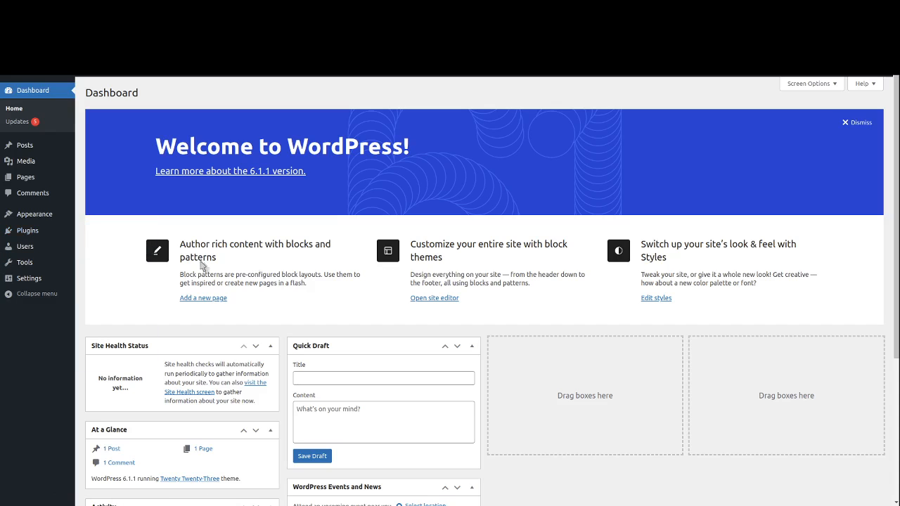
- Search the plugin directory for 'Easy Invoice', then install and activate it
{"action": "left_click", "coordinate": [28, 230]}
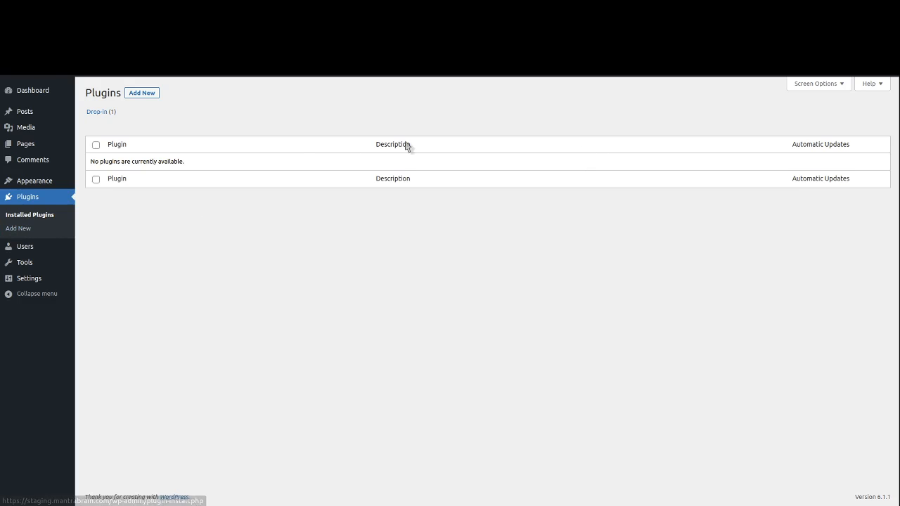
{"action": "left_click", "coordinate": [138, 96]}
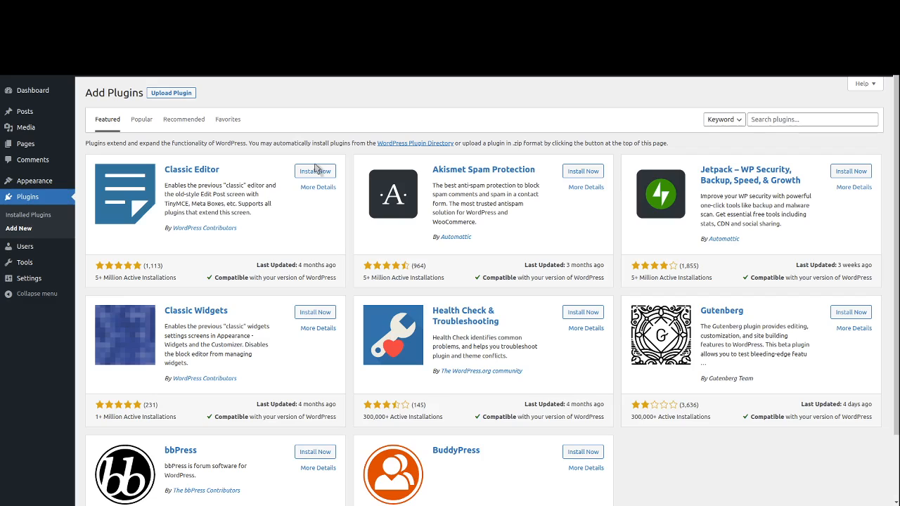
{"action": "left_click", "coordinate": [781, 125]}
{"action": "type", "text": "Easy Invo"}
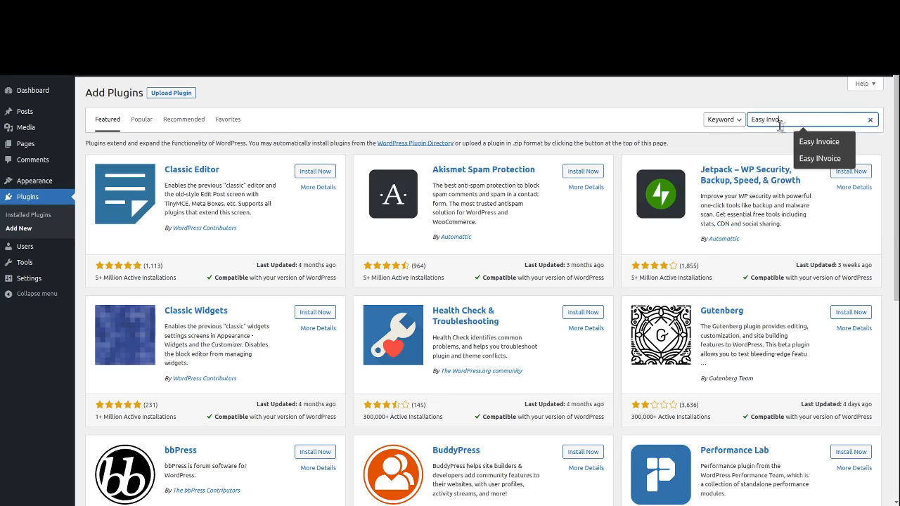
{"action": "type", "text": "ice"}
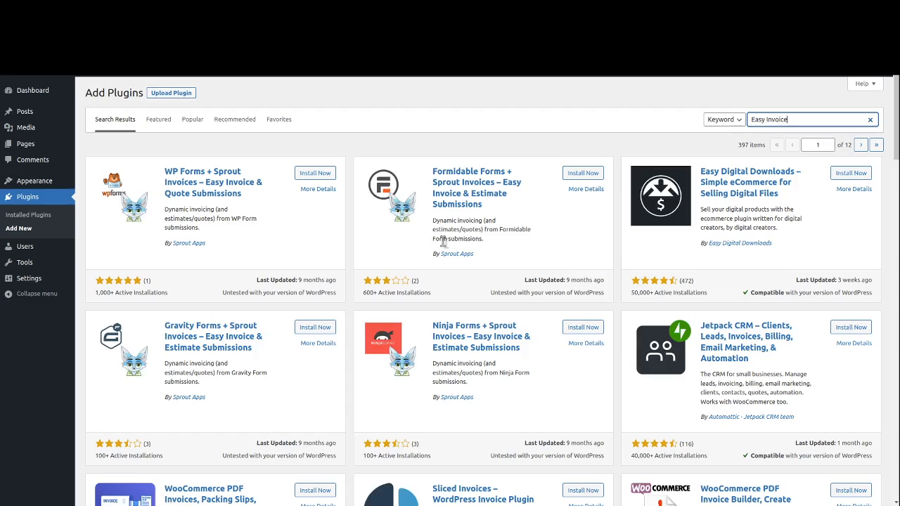
{"action": "scroll", "coordinate": [474, 287], "scroll_direction": "down", "scroll_amount": 5}
{"action": "scroll", "coordinate": [475, 287], "scroll_direction": "down", "scroll_amount": 12}
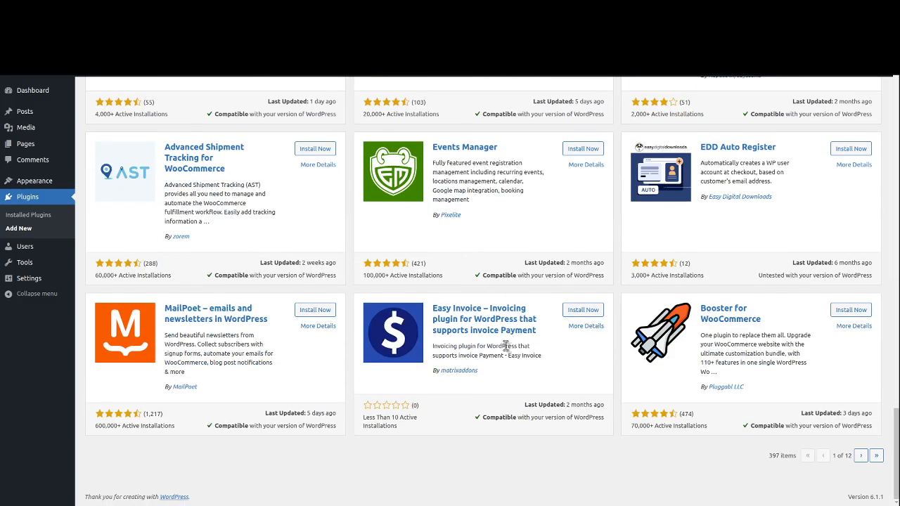
{"action": "left_click", "coordinate": [583, 312]}
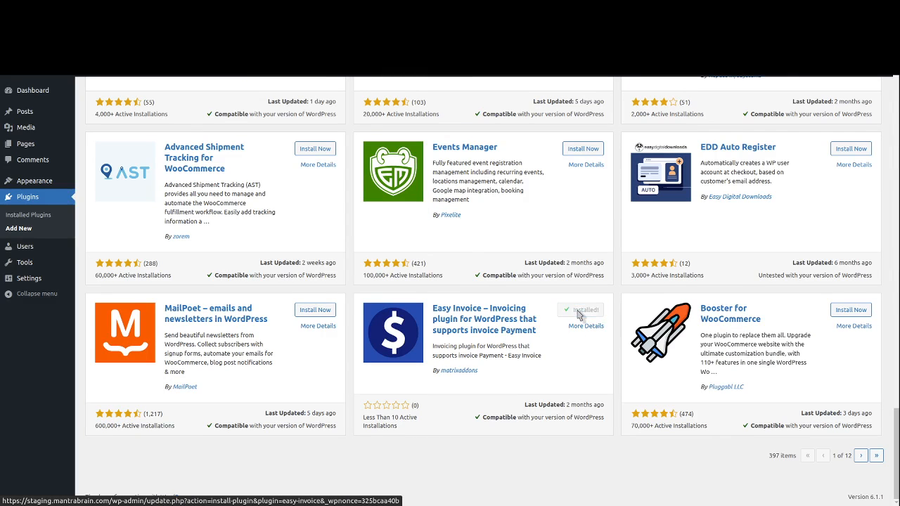
{"action": "left_click", "coordinate": [585, 311]}
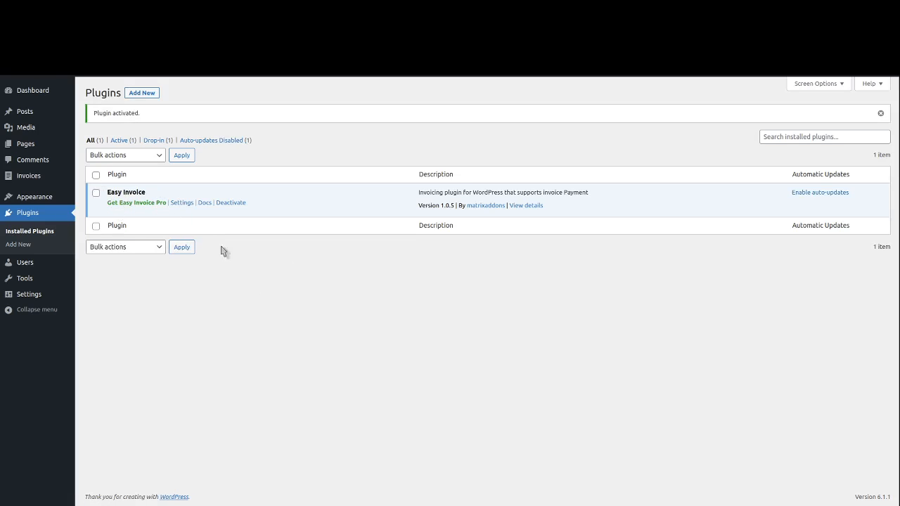
- From the Invoices list, start a new blank invoice numbered EIN_0000007
{"action": "mouse_move", "coordinate": [24, 180]}
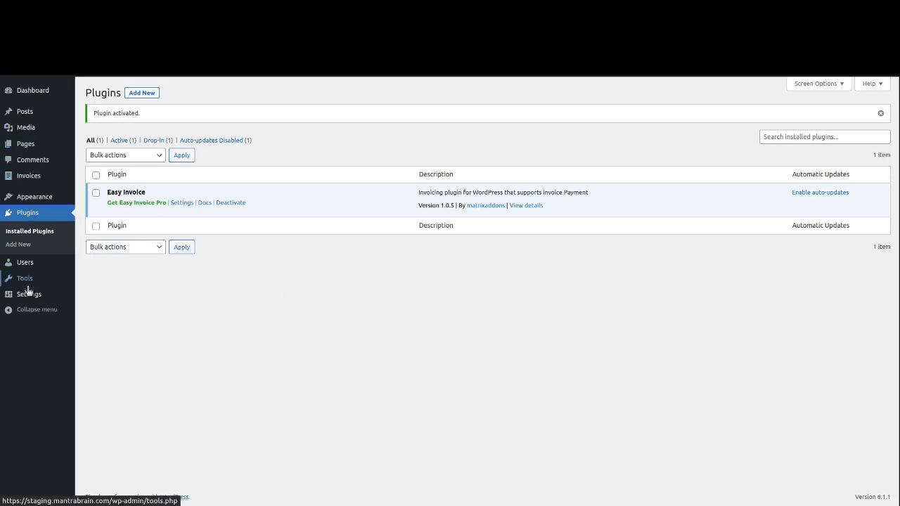
{"action": "mouse_move", "coordinate": [31, 300]}
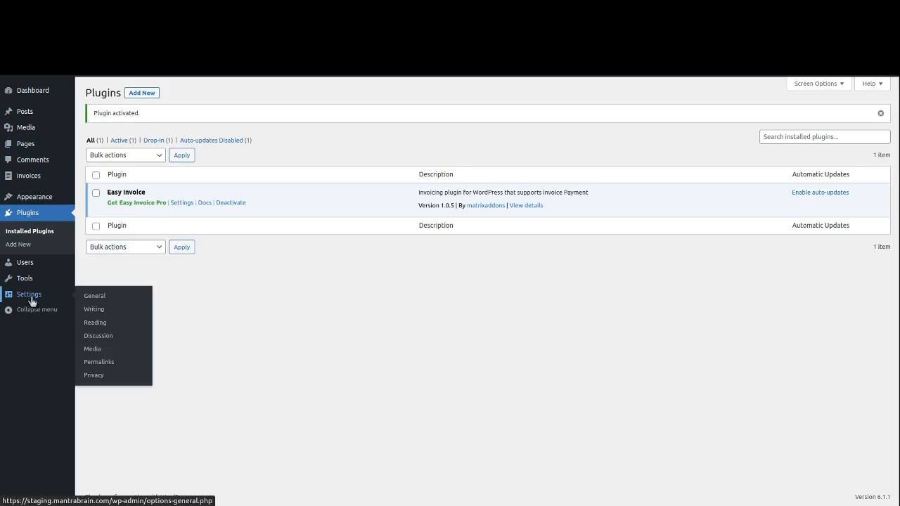
{"action": "left_click", "coordinate": [31, 179]}
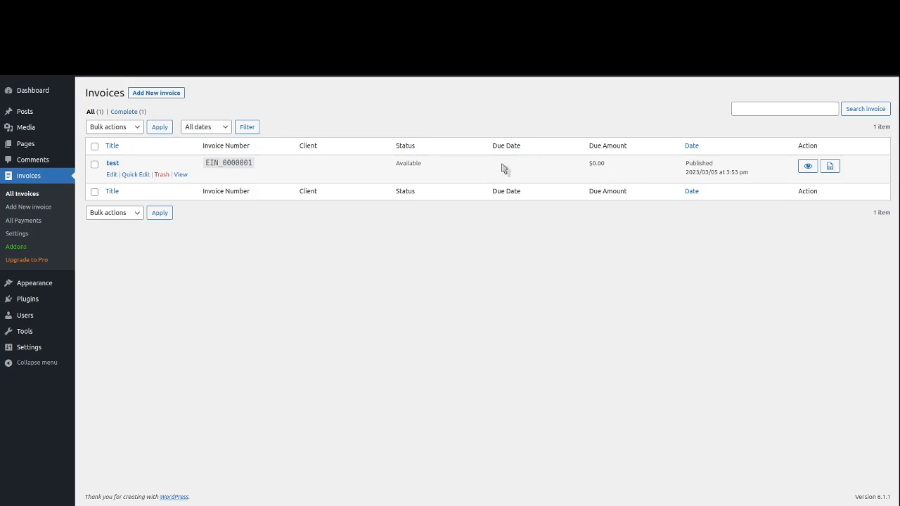
{"action": "left_click", "coordinate": [164, 94]}
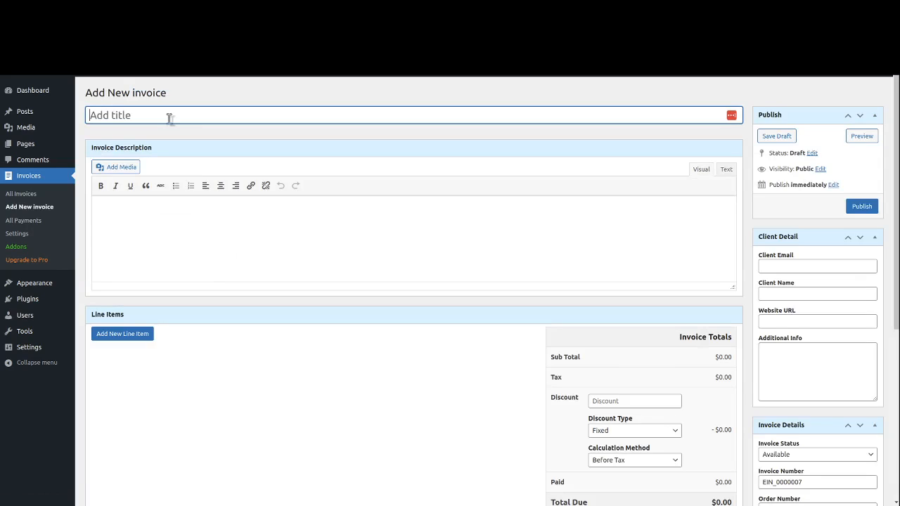
- Title the invoice 'Simple Web Design Invoice' and describe it as 'This is the simple description of the invoice.'
{"action": "type", "text": "Simple Web Design Invoice"}
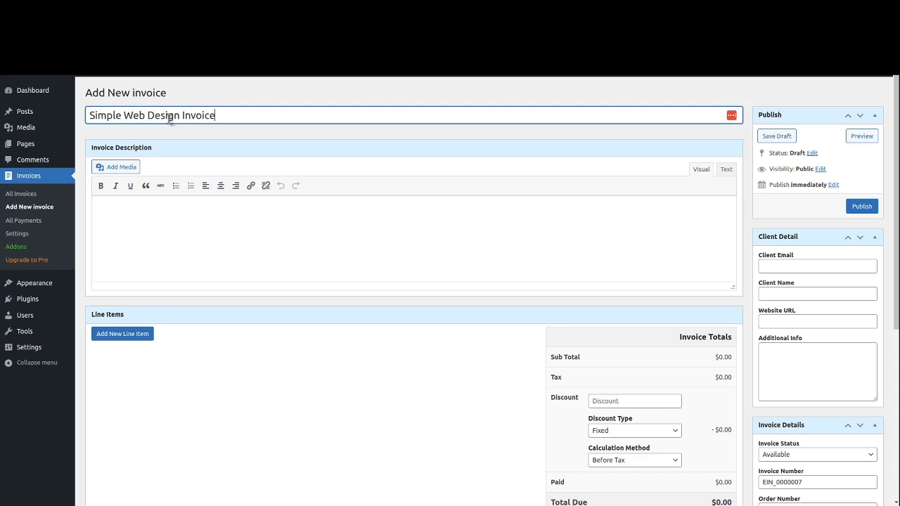
{"action": "left_click", "coordinate": [209, 227]}
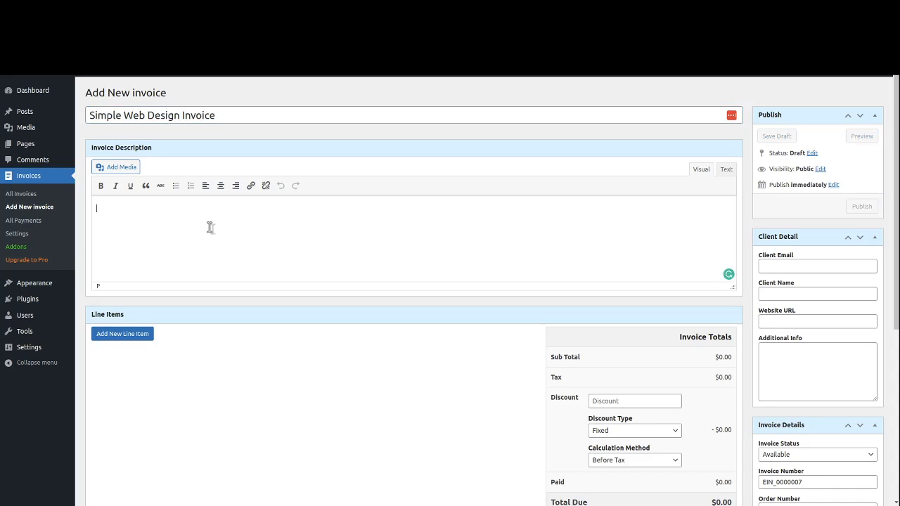
{"action": "type", "text": "This is the simple "}
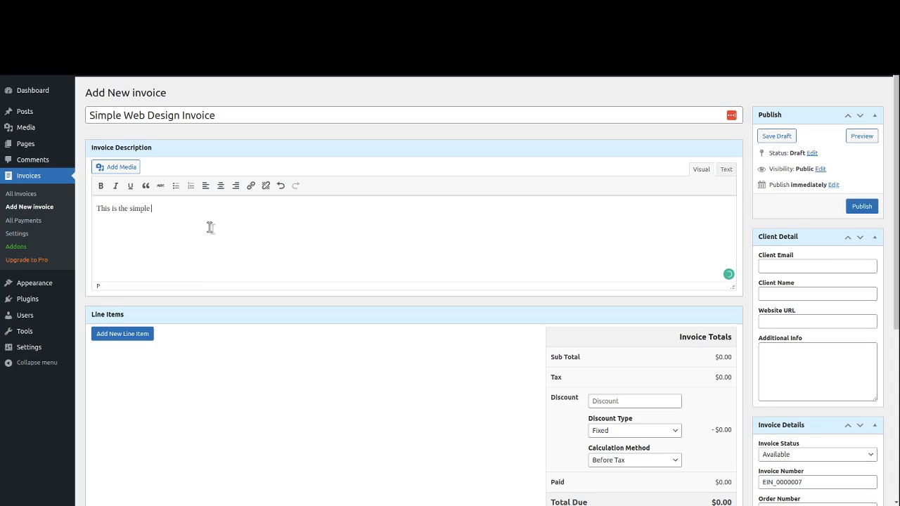
{"action": "type", "text": "description of the ino"}
{"action": "scroll", "coordinate": [210, 239], "scroll_direction": "down", "scroll_amount": 2}
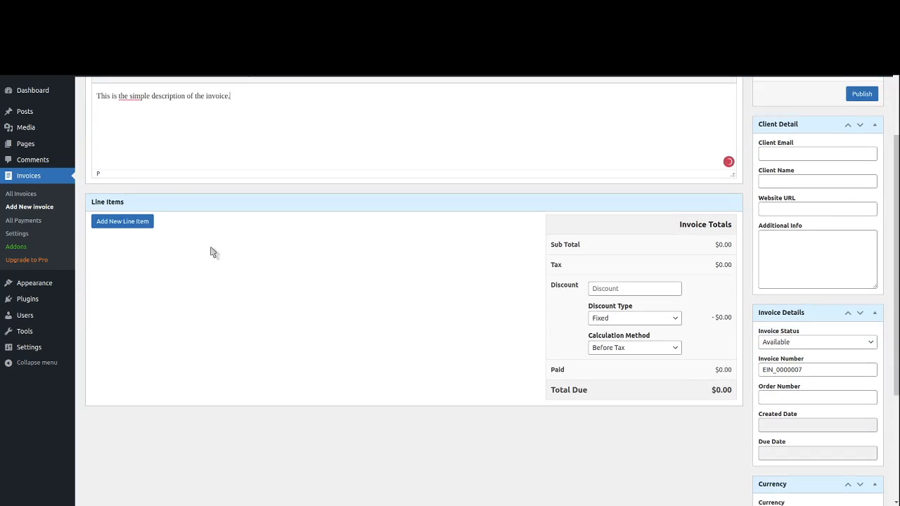
{"action": "scroll", "coordinate": [241, 263], "scroll_direction": "up", "scroll_amount": 2}
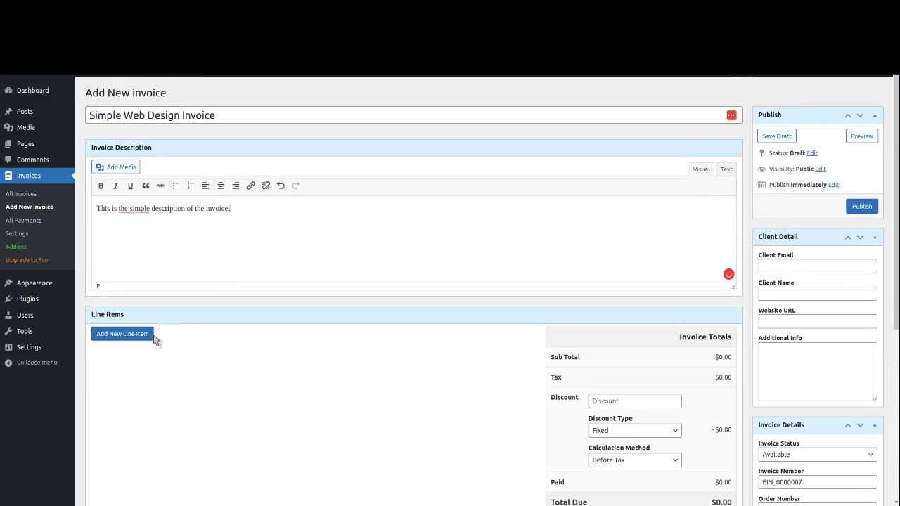
- Add a line item with quantity 2, title 'Web Design', adjust 0 and rate 1500
{"action": "left_click", "coordinate": [118, 337]}
{"action": "left_click", "coordinate": [121, 378]}
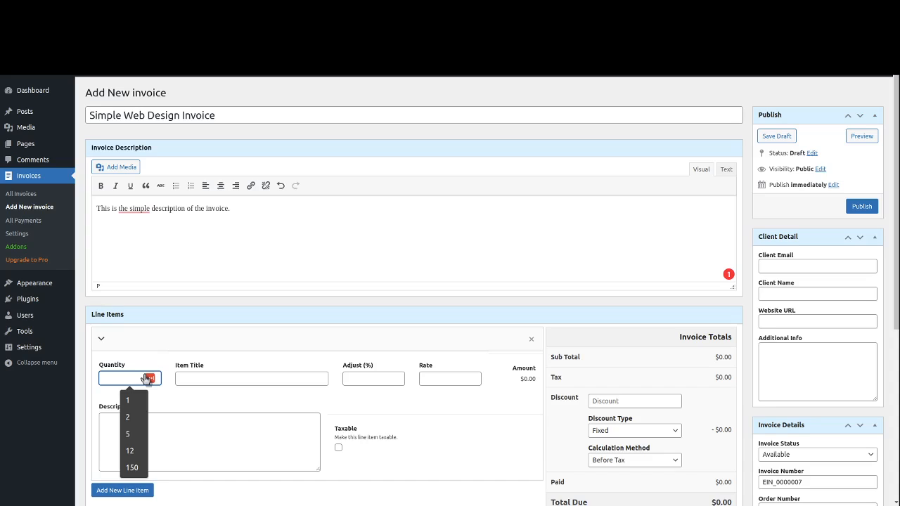
{"action": "type", "text": "2"}
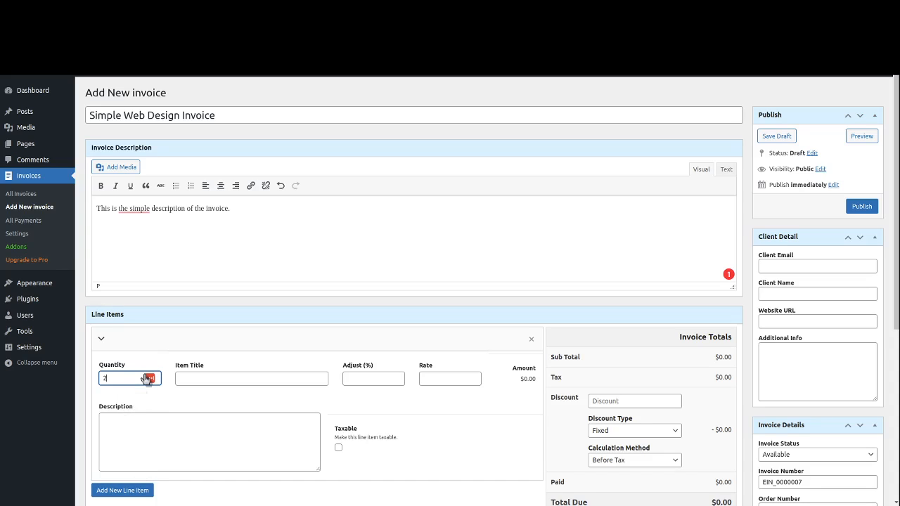
{"action": "left_click", "coordinate": [181, 378]}
{"action": "type", "text": "W"}
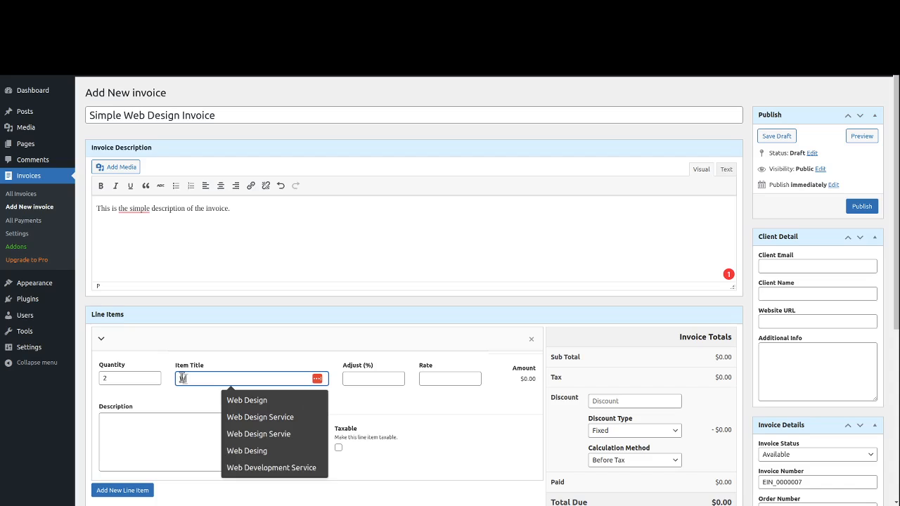
{"action": "type", "text": "eb Design"}
{"action": "left_click", "coordinate": [373, 394]}
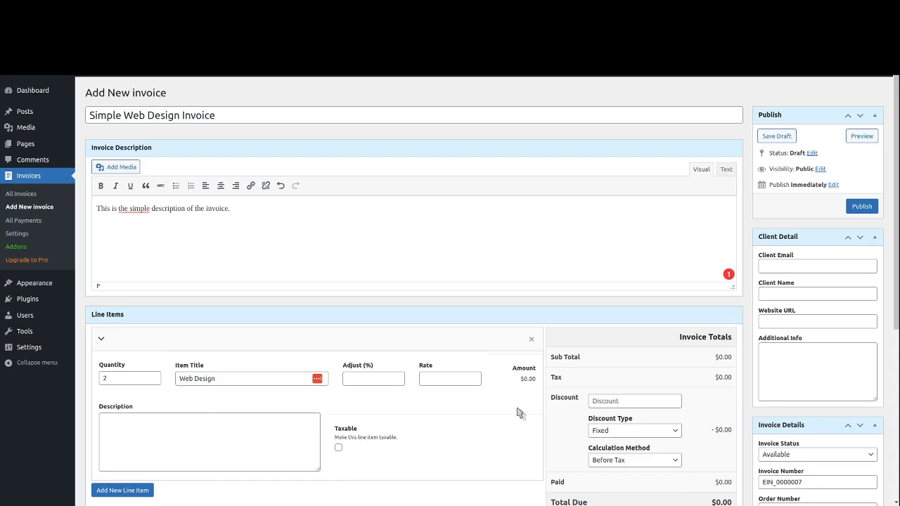
{"action": "left_click", "coordinate": [357, 378]}
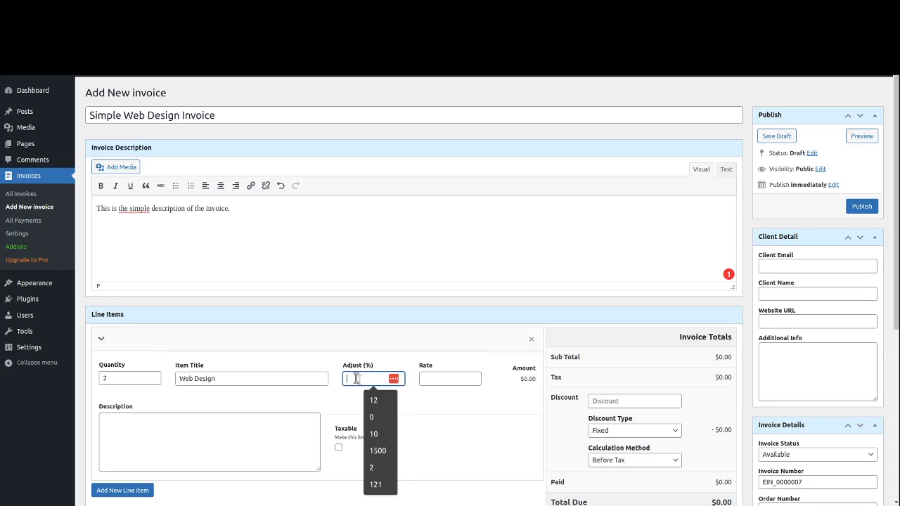
{"action": "left_click", "coordinate": [455, 405]}
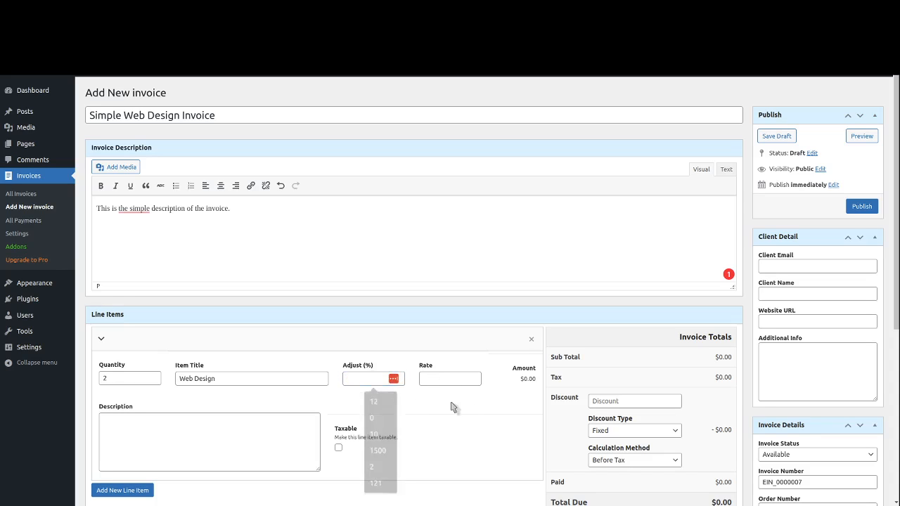
{"action": "left_click", "coordinate": [362, 381]}
{"action": "type", "text": "0"}
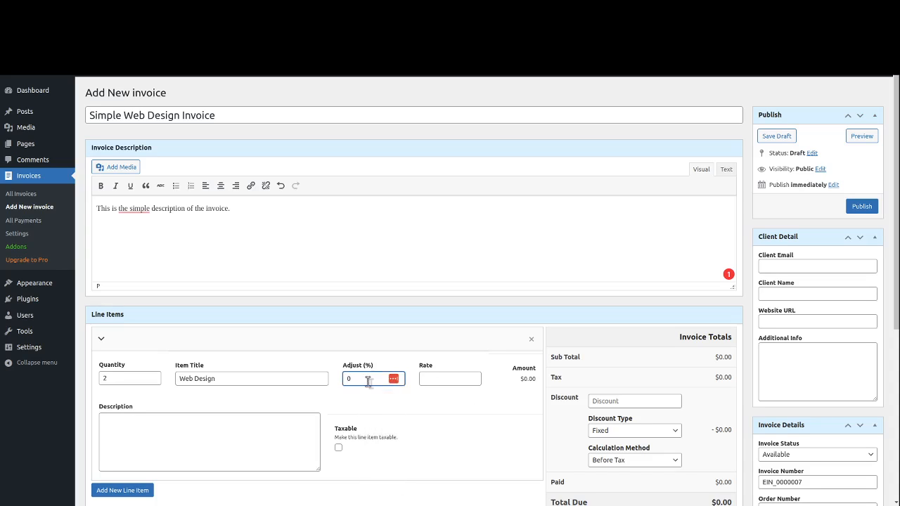
{"action": "left_click", "coordinate": [431, 379]}
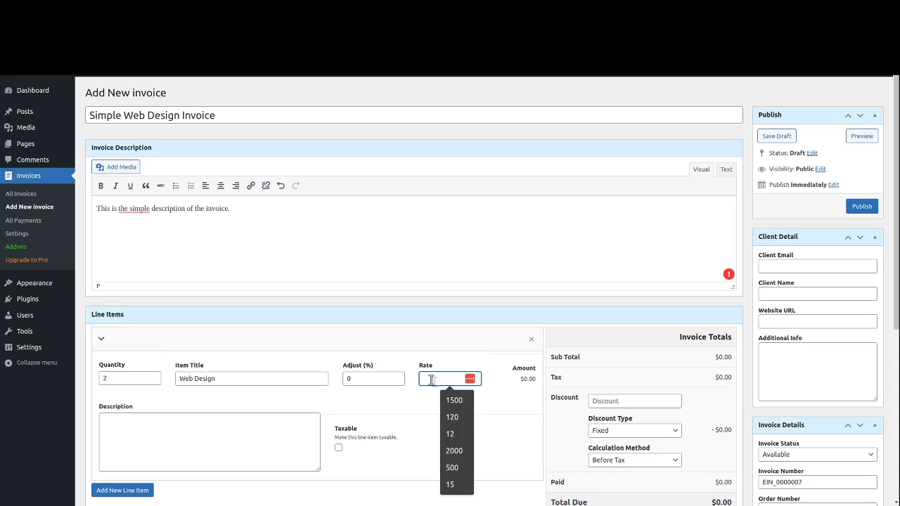
{"action": "type", "text": "1500"}
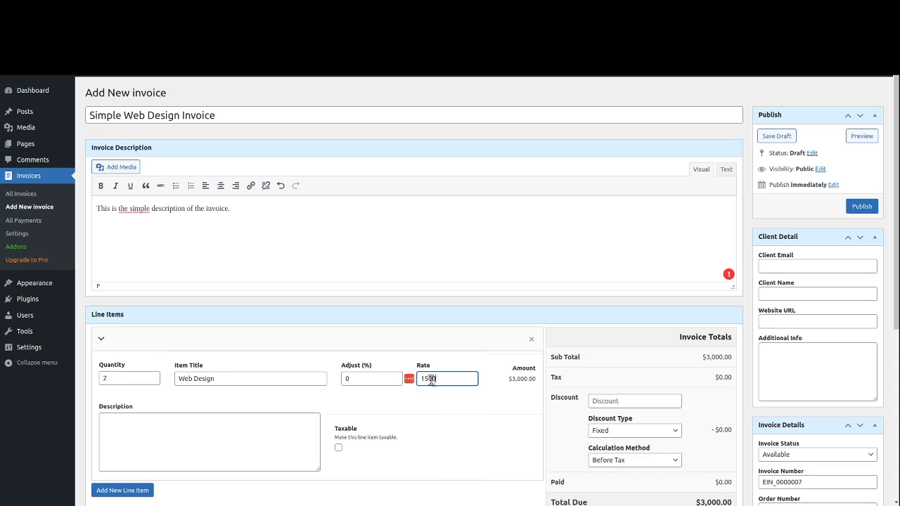
{"action": "left_click", "coordinate": [517, 390]}
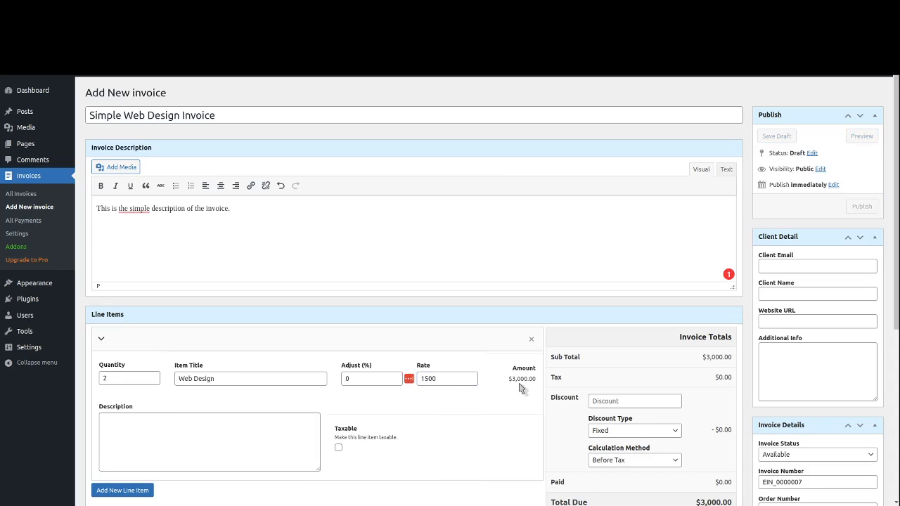
- Mark the Web Design line taxable and give it the description 'Invoice Description'
{"action": "scroll", "coordinate": [209, 453], "scroll_direction": "down", "scroll_amount": 1}
{"action": "scroll", "coordinate": [208, 453], "scroll_direction": "down", "scroll_amount": 2}
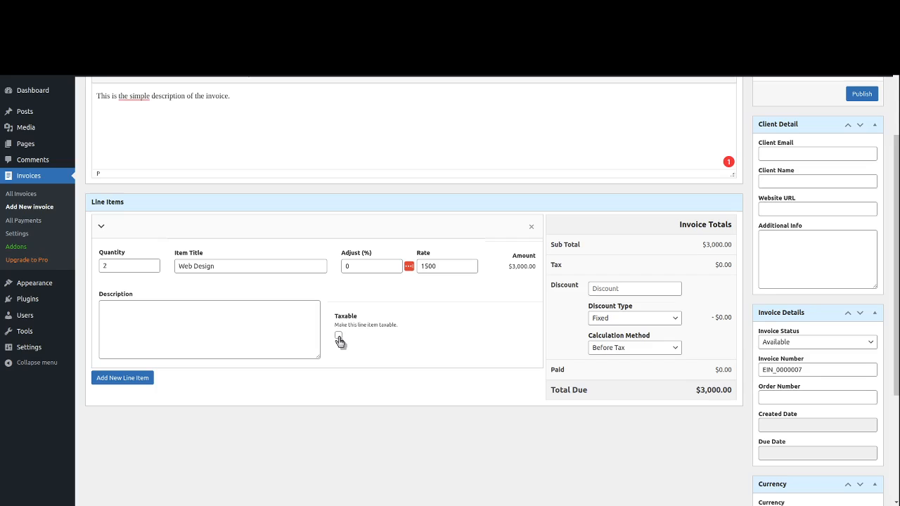
{"action": "left_click", "coordinate": [338, 337]}
{"action": "left_click", "coordinate": [178, 329]}
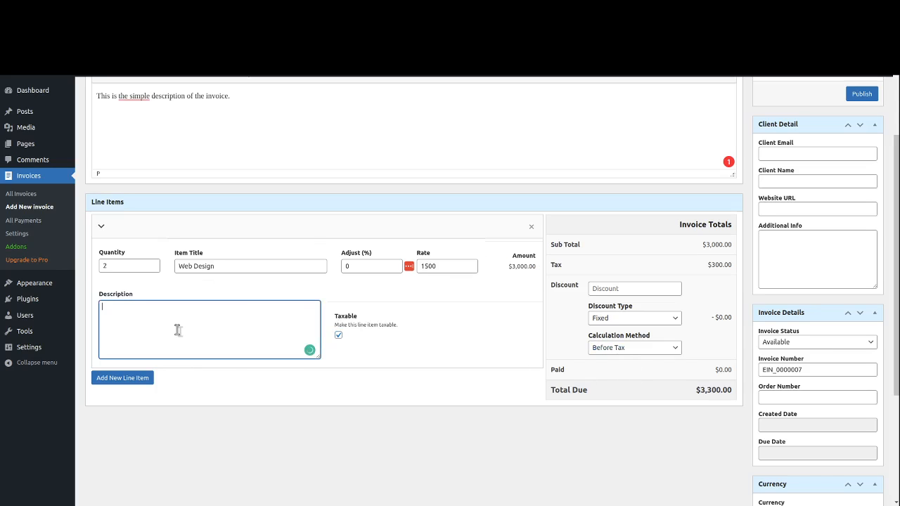
{"action": "type", "text": "Invoice Description"}
- Add a second line: quantity 1, 'Web Hosting Service', rate 200, description 'This is Description'
{"action": "left_click", "coordinate": [128, 378]}
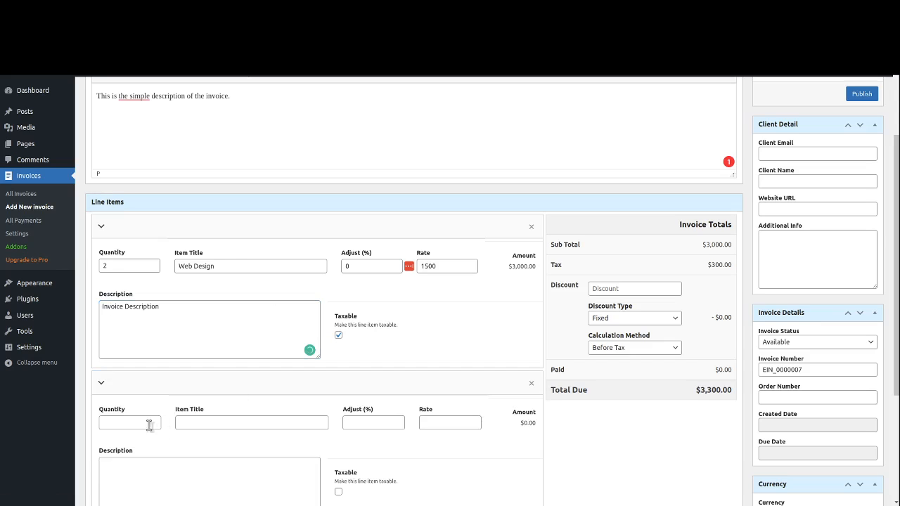
{"action": "left_click", "coordinate": [111, 425]}
{"action": "type", "text": "1"}
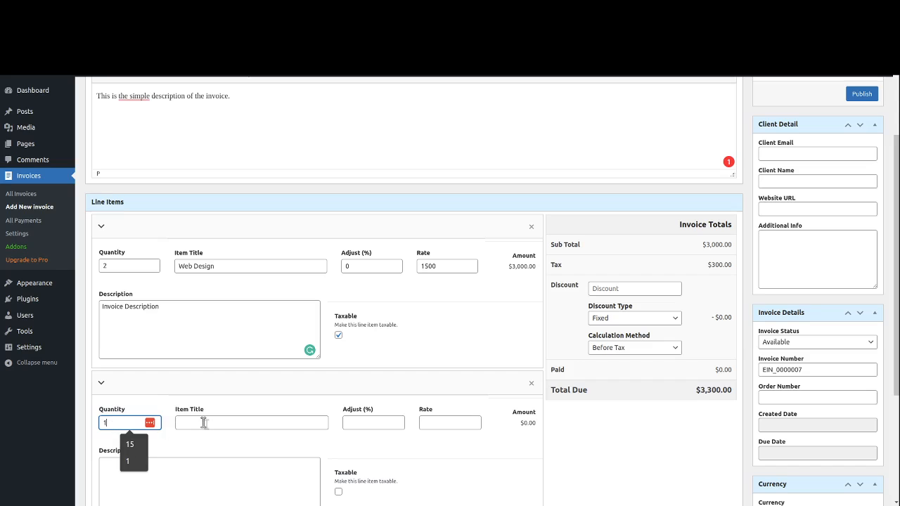
{"action": "left_click", "coordinate": [220, 422]}
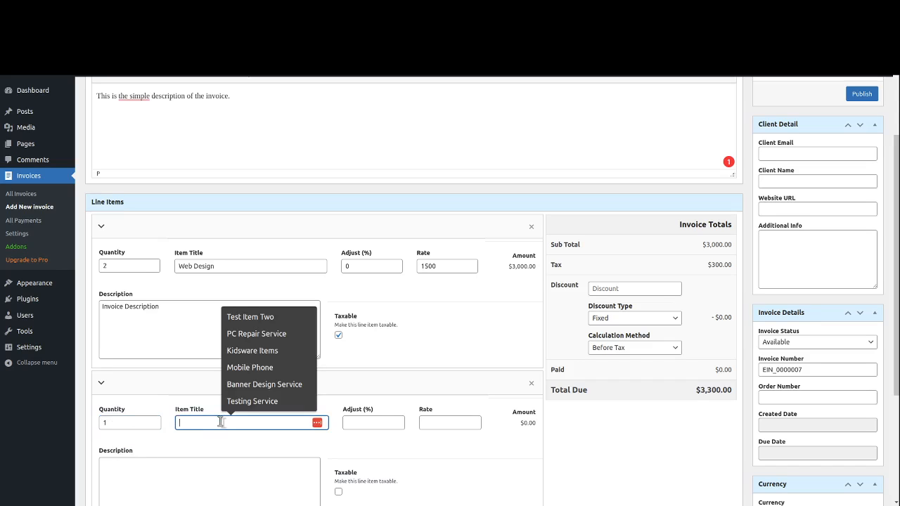
{"action": "type", "text": "Web Hs"}
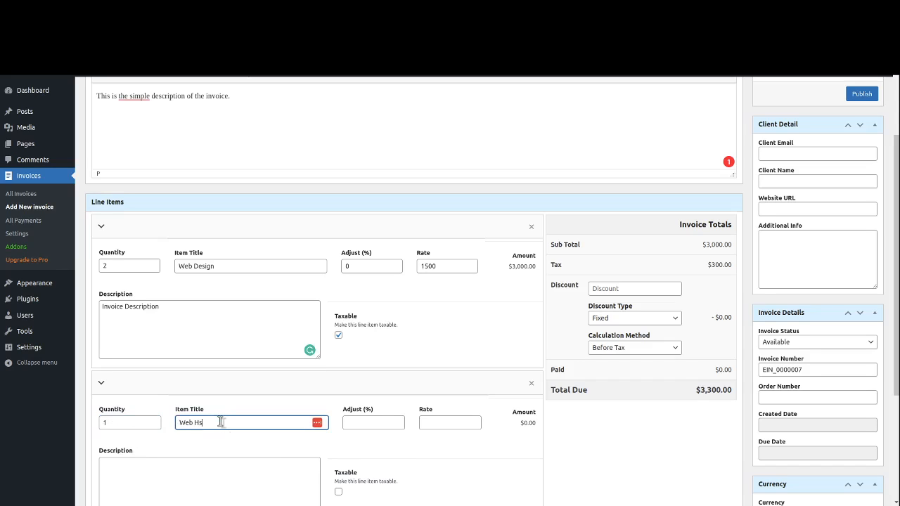
{"action": "key", "text": "BackSpace"}
{"action": "type", "text": "osting Service"}
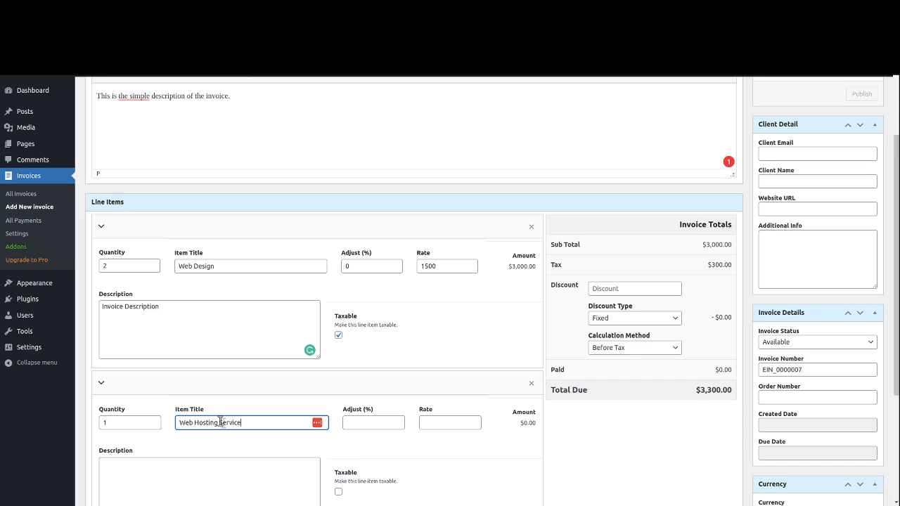
{"action": "key", "text": "Tab"}
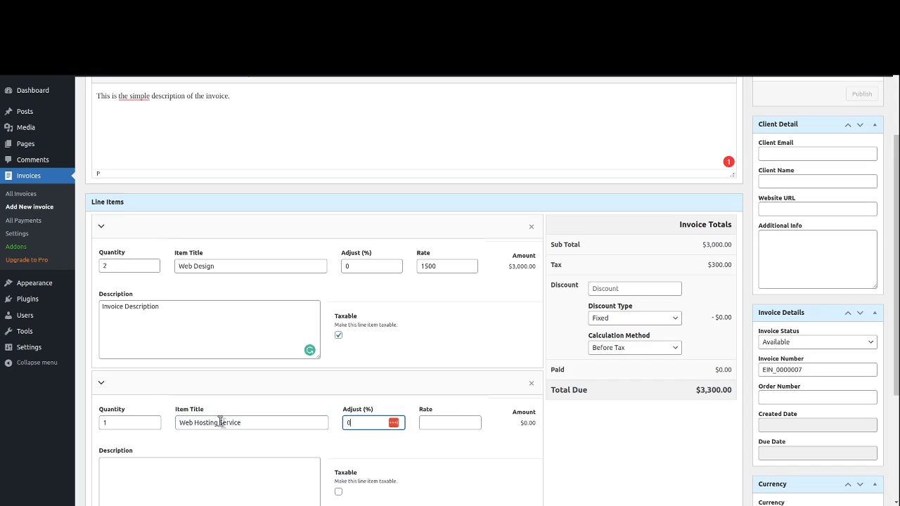
{"action": "key", "text": "Tab"}
{"action": "type", "text": "200"}
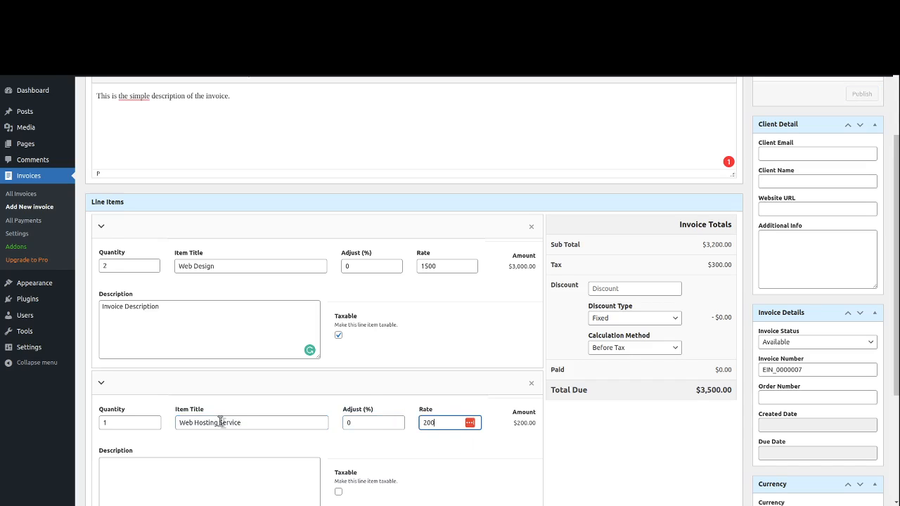
{"action": "scroll", "coordinate": [192, 323], "scroll_direction": "down", "scroll_amount": 3}
{"action": "left_click", "coordinate": [191, 324]}
{"action": "type", "text": "This"}
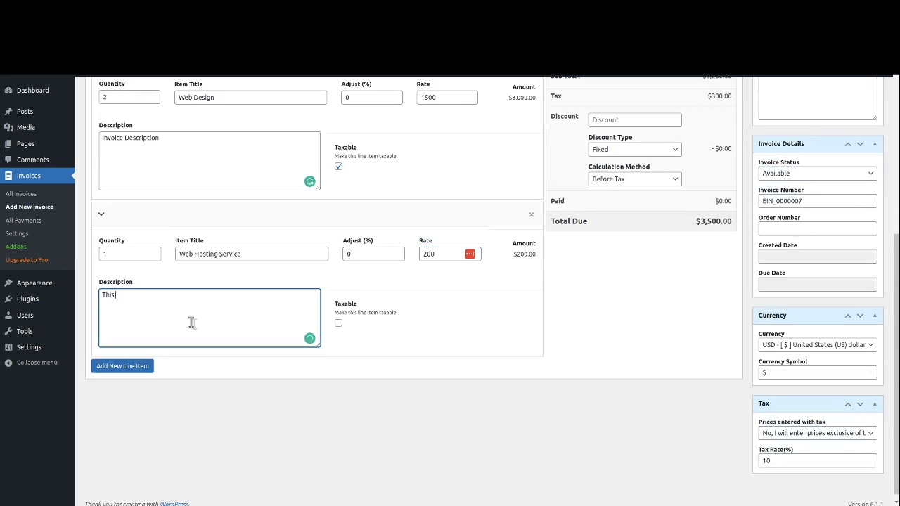
{"action": "type", "text": " is Description"}
{"action": "scroll", "coordinate": [538, 341], "scroll_direction": "up", "scroll_amount": 3}
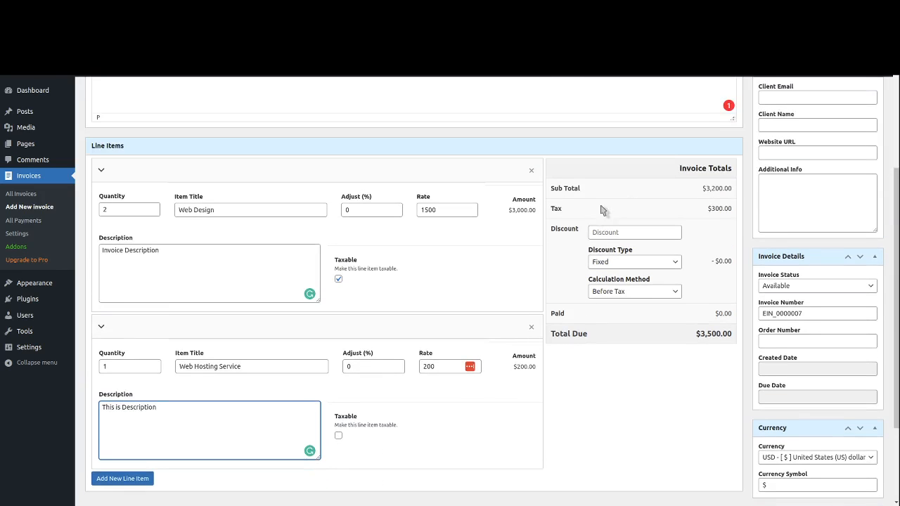
{"action": "triple_click", "coordinate": [711, 188]}
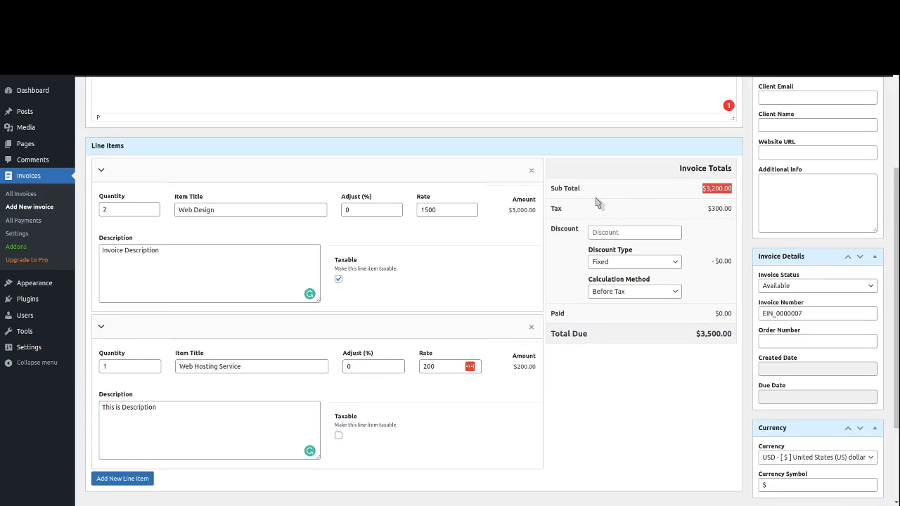
{"action": "double_click", "coordinate": [719, 208]}
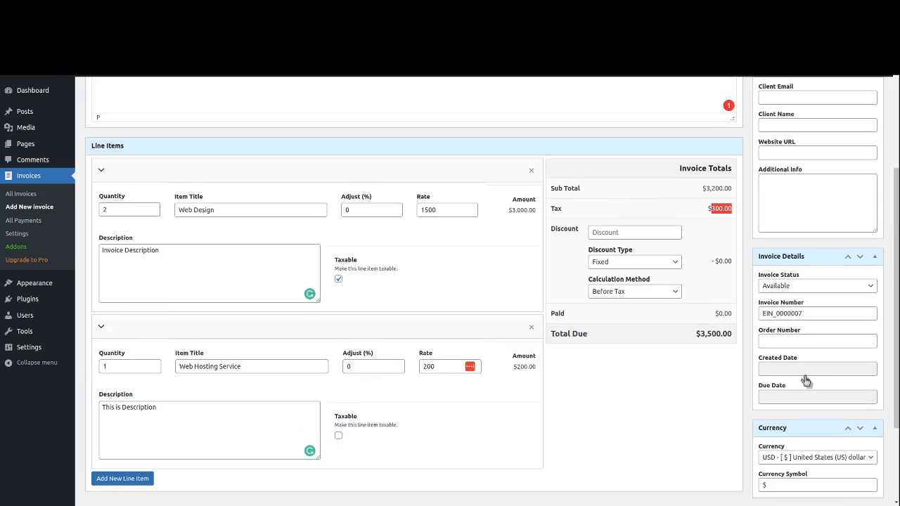
{"action": "scroll", "coordinate": [806, 378], "scroll_direction": "down", "scroll_amount": 3}
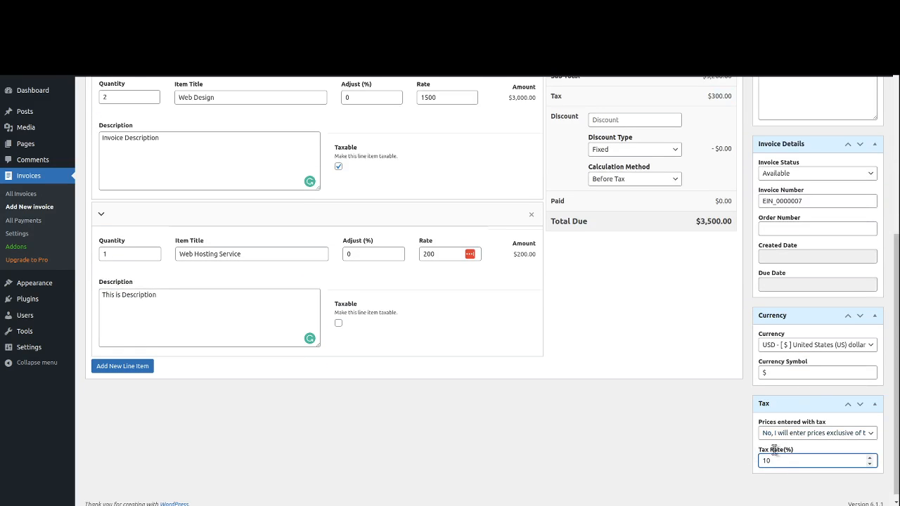
{"action": "scroll", "coordinate": [626, 295], "scroll_direction": "up", "scroll_amount": 3}
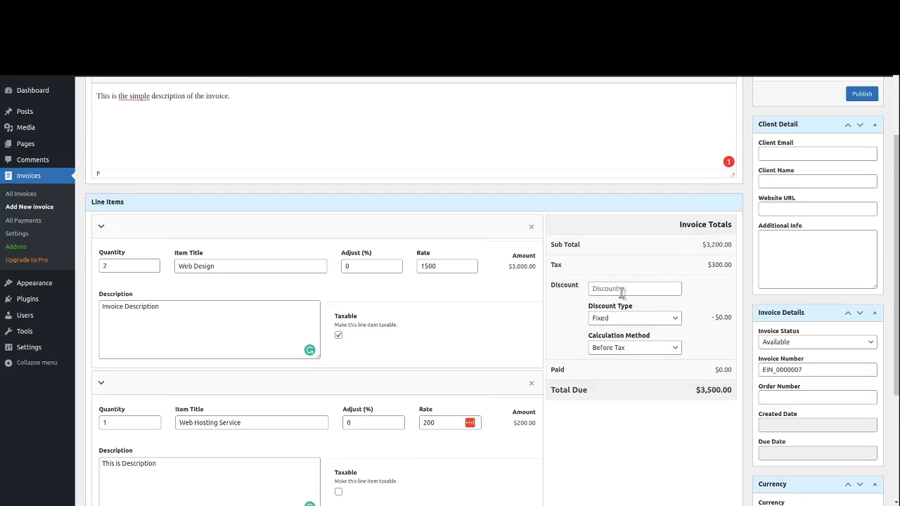
{"action": "left_click", "coordinate": [622, 290]}
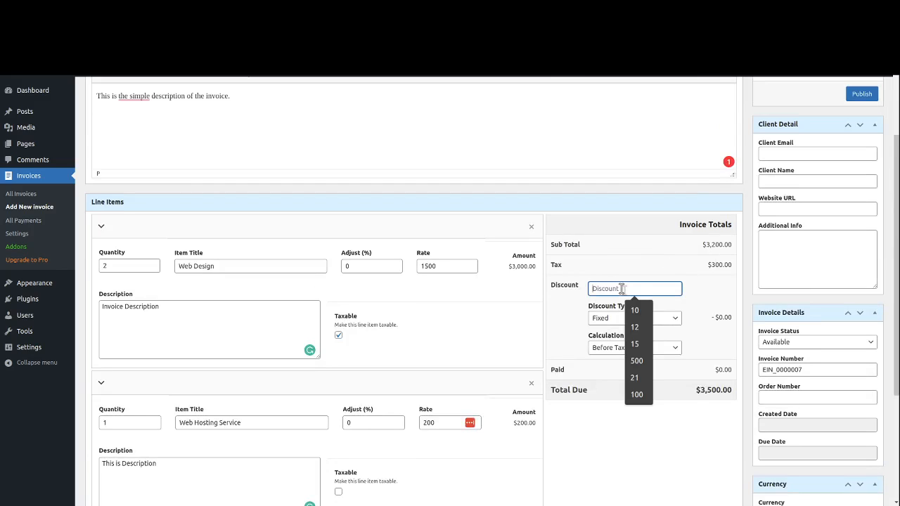
- Enter a 10 Percentage discount and keep its calculation method on Before Tax
{"action": "type", "text": "10"}
{"action": "left_click", "coordinate": [663, 278]}
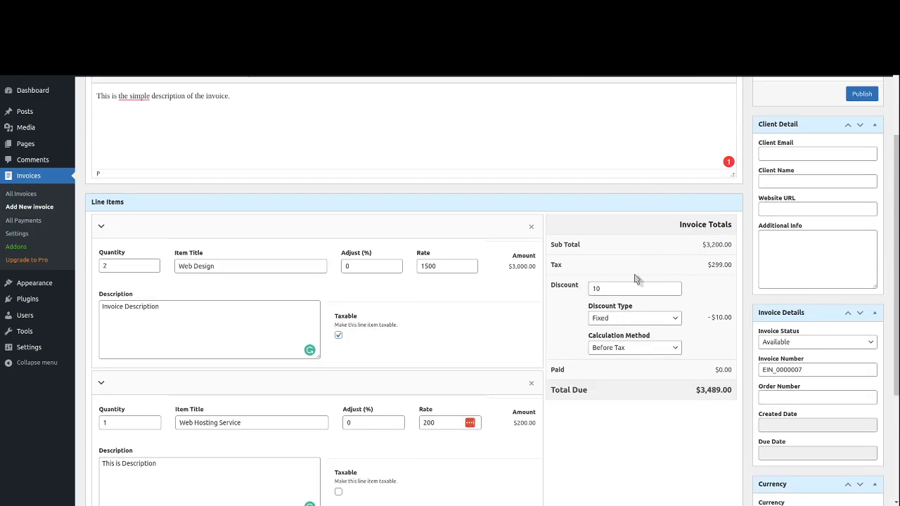
{"action": "left_click_drag", "start_coordinate": [615, 294], "coordinate": [583, 296]}
{"action": "left_click", "coordinate": [602, 318]}
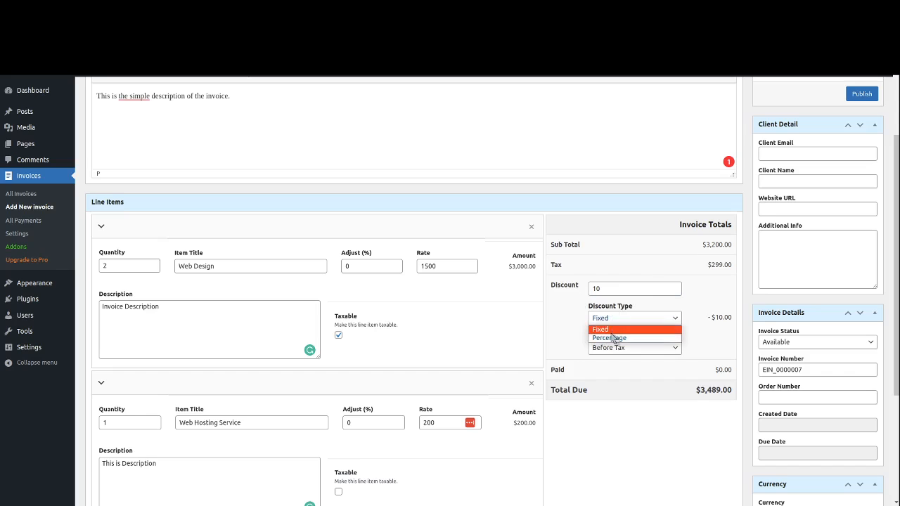
{"action": "left_click", "coordinate": [613, 338]}
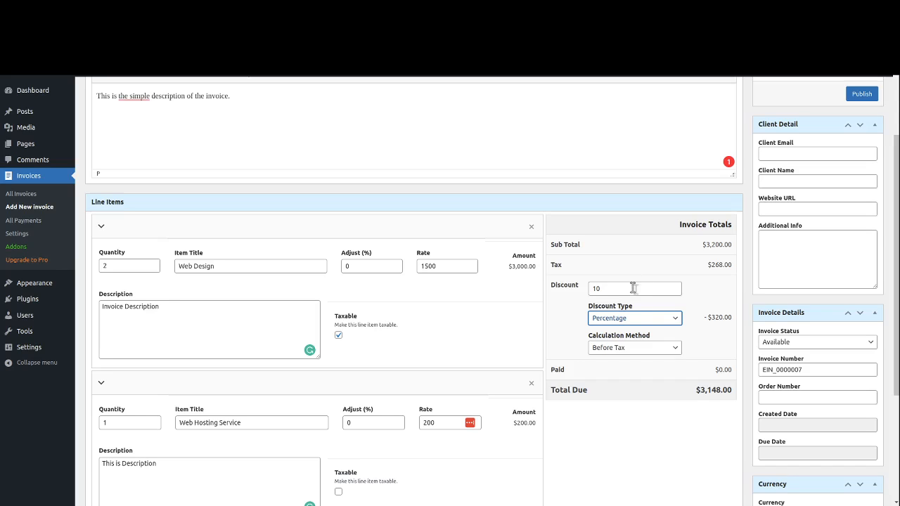
{"action": "left_click", "coordinate": [626, 350]}
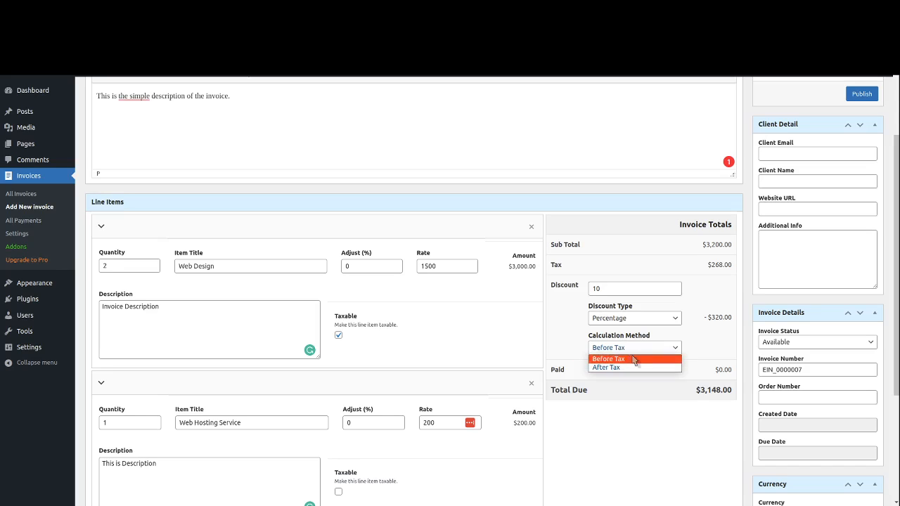
{"action": "left_click", "coordinate": [633, 359]}
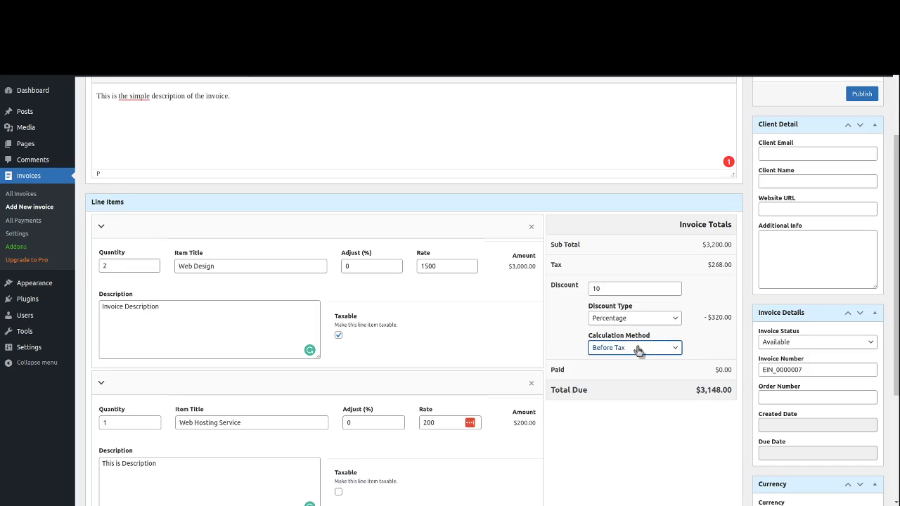
{"action": "left_click", "coordinate": [620, 351]}
{"action": "left_click", "coordinate": [611, 371]}
{"action": "left_click", "coordinate": [653, 350]}
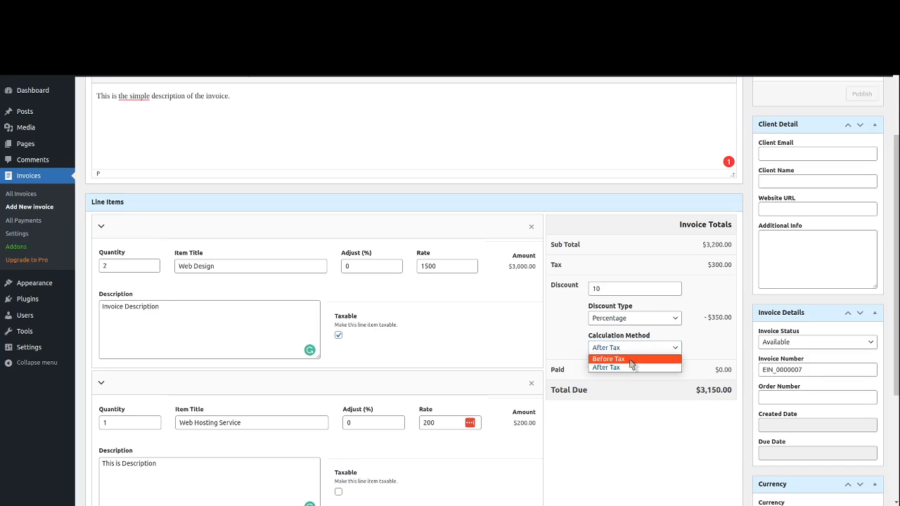
{"action": "left_click", "coordinate": [630, 359]}
{"action": "scroll", "coordinate": [686, 410], "scroll_direction": "up", "scroll_amount": 3}
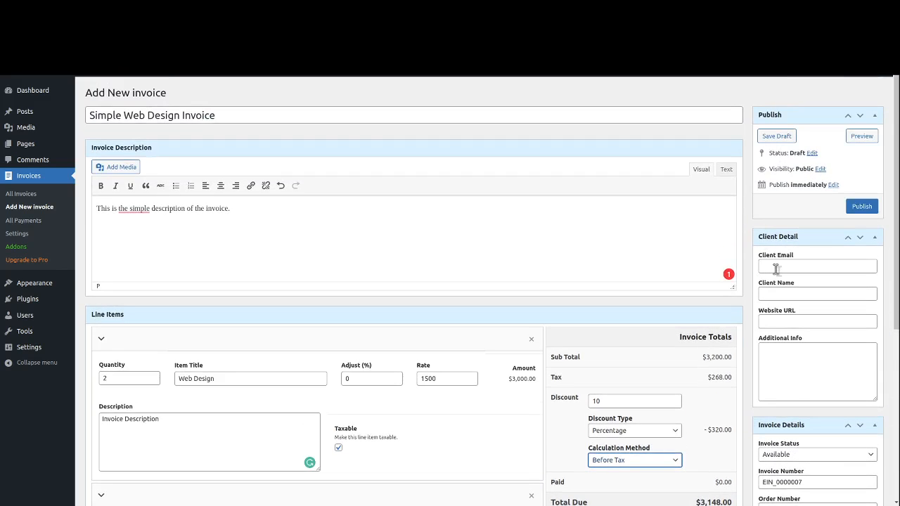
{"action": "left_click", "coordinate": [775, 268]}
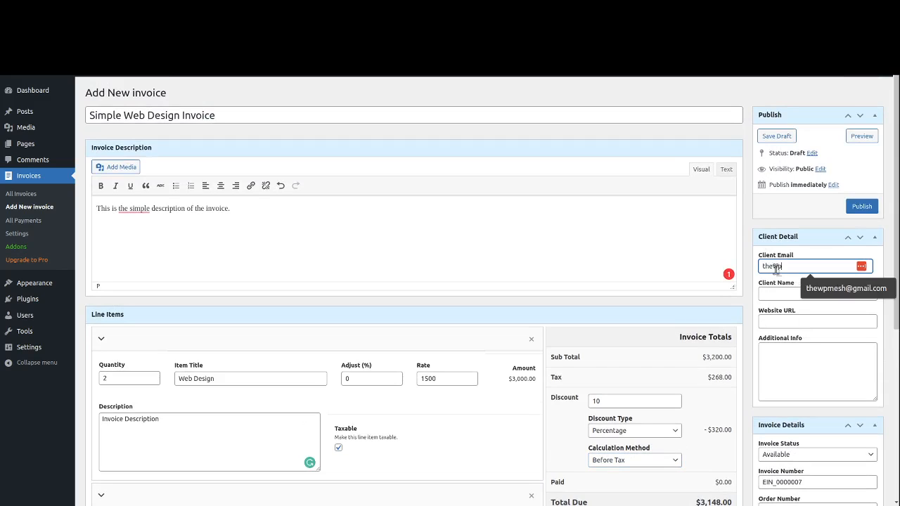
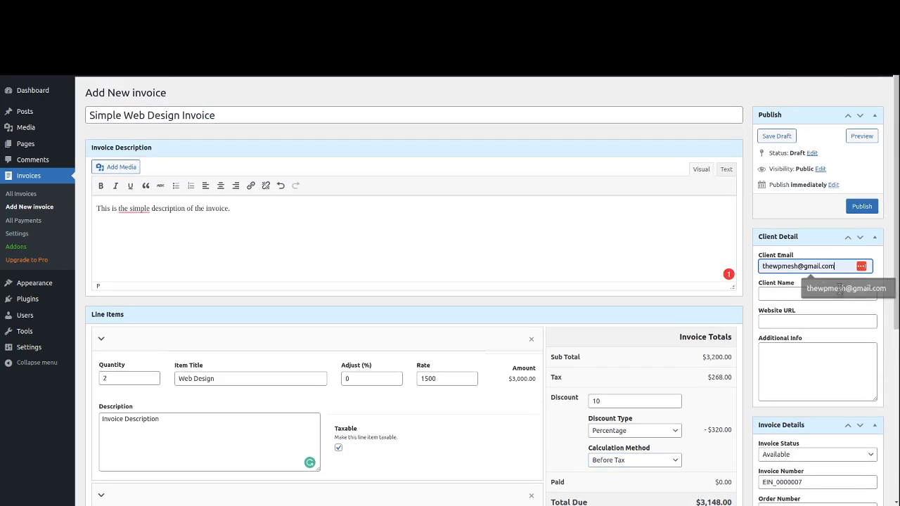
{"action": "left_click", "coordinate": [811, 289]}
{"action": "type", "text": "WPMesh"}
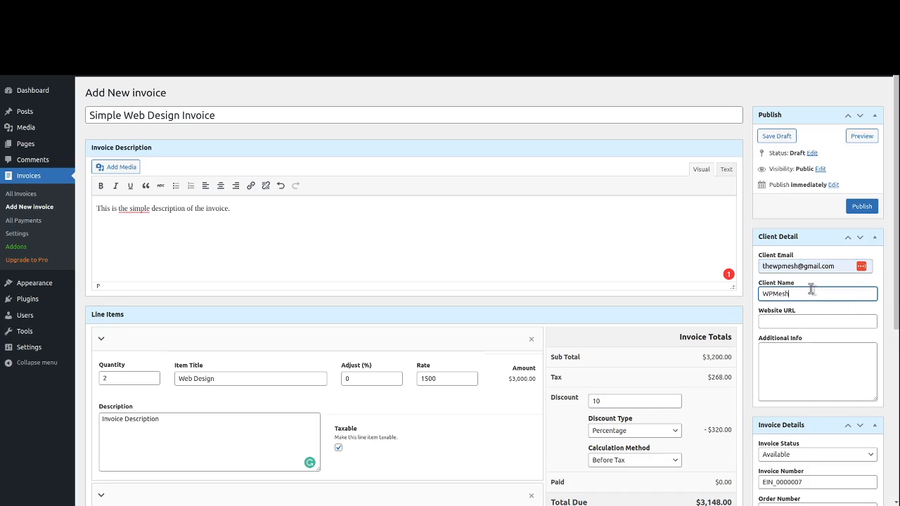
{"action": "key", "text": "Tab"}
{"action": "type", "text": "https"}
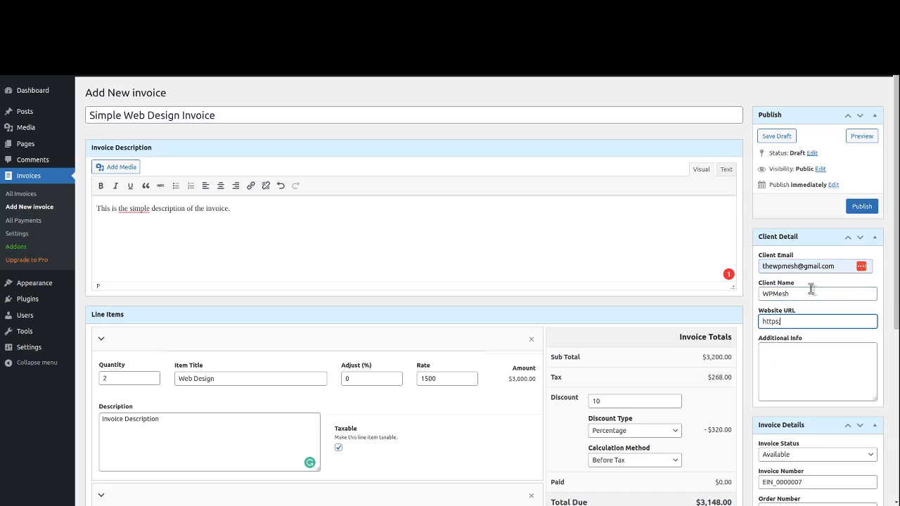
{"action": "type", "text": "://yourcli"}
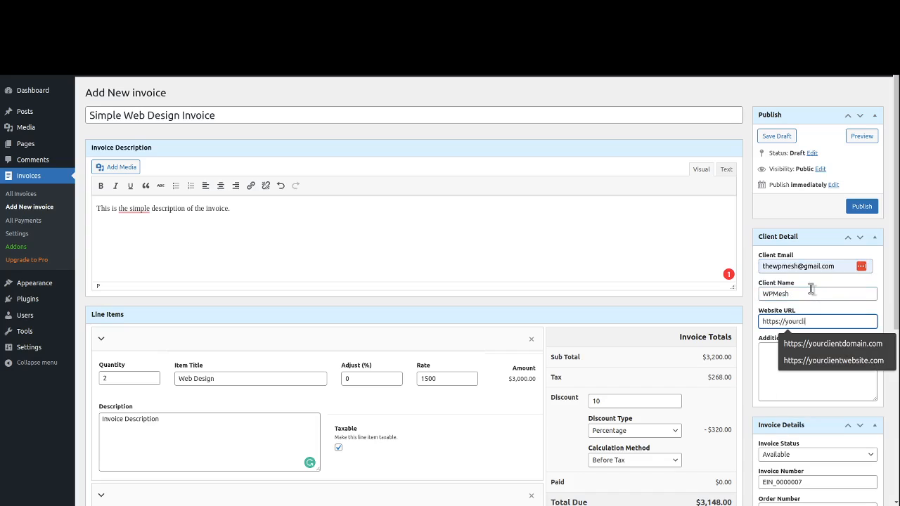
{"action": "type", "text": "entwebsiteurl.com"}
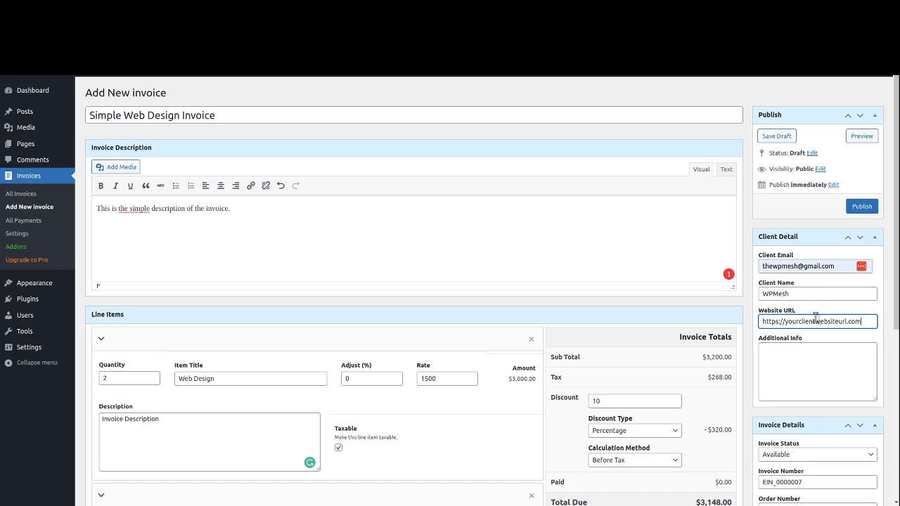
{"action": "double_click", "coordinate": [815, 317]}
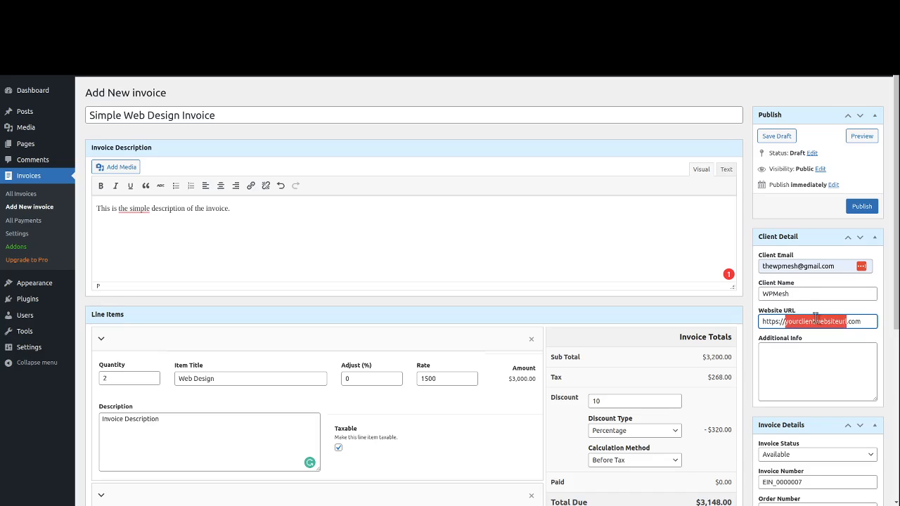
- Write a note about the client's address in the Additional Info field
{"action": "left_click", "coordinate": [793, 362]}
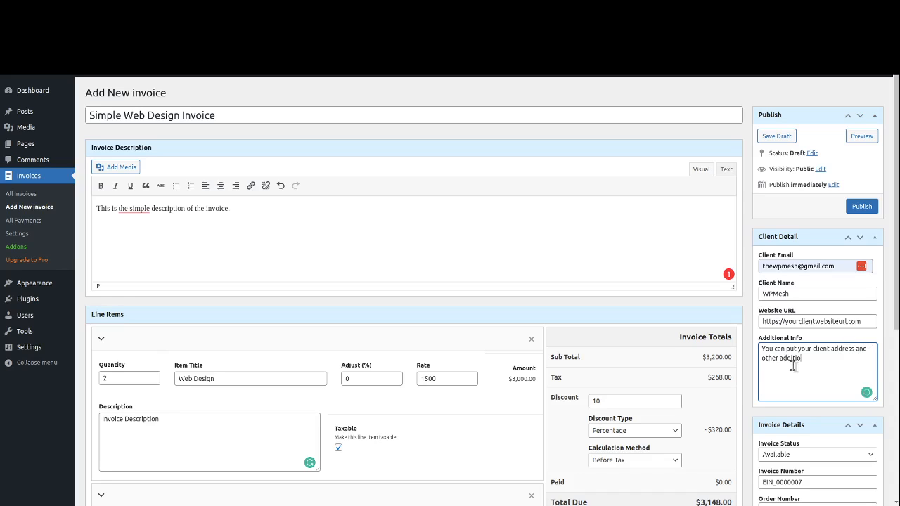
{"action": "key", "text": "BackSpace"}
{"action": "key", "text": "BackSpace"}
{"action": "key", "text": "BackSpace"}
{"action": "key", "text": "BackSpace"}
{"action": "key", "text": "BackSpace"}
{"action": "key", "text": "BackSpace"}
{"action": "scroll", "coordinate": [793, 366], "scroll_direction": "down", "scroll_amount": 3}
{"action": "left_click", "coordinate": [802, 342]}
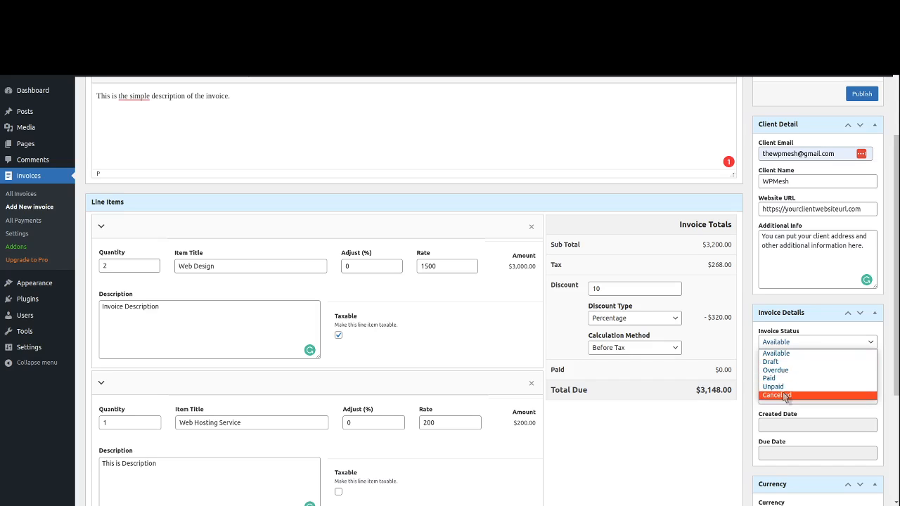
- Keep the invoice status Available and enter order number 001
{"action": "left_click", "coordinate": [736, 429]}
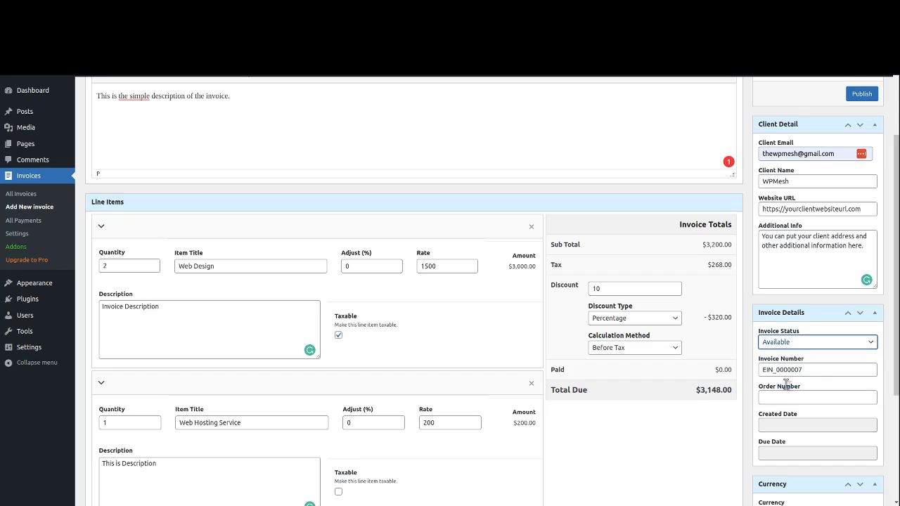
{"action": "left_click_drag", "start_coordinate": [816, 370], "coordinate": [760, 376]}
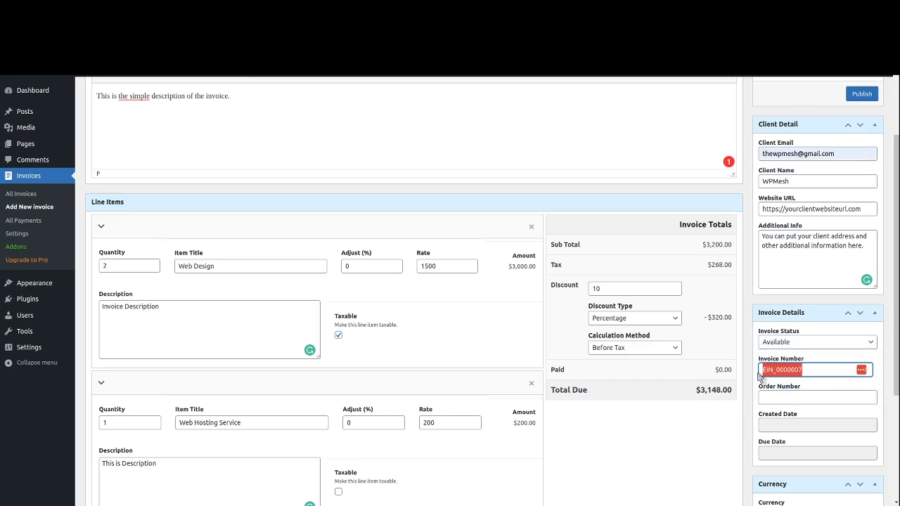
{"action": "left_click", "coordinate": [831, 370]}
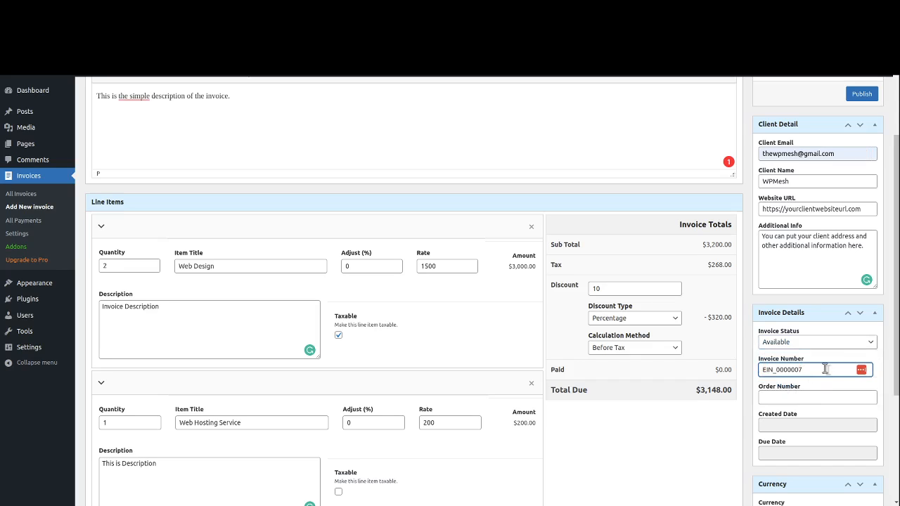
{"action": "left_click", "coordinate": [787, 394]}
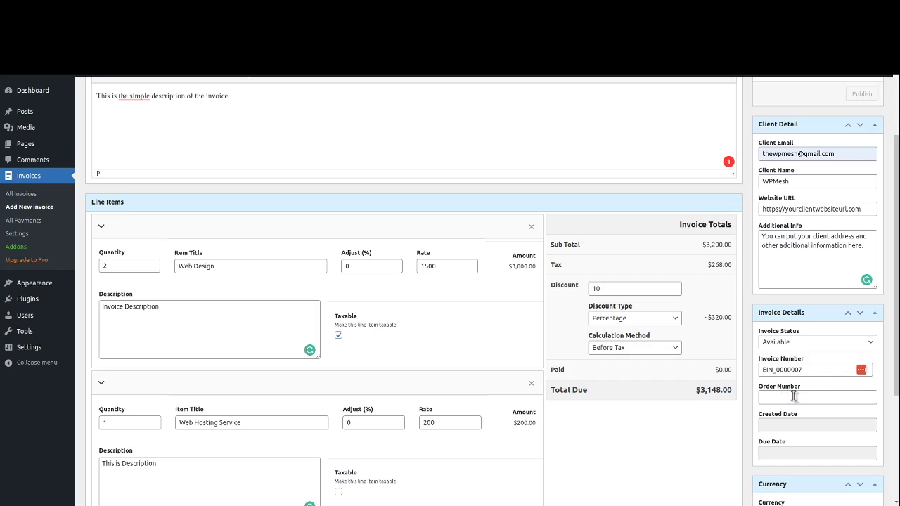
{"action": "type", "text": "001"}
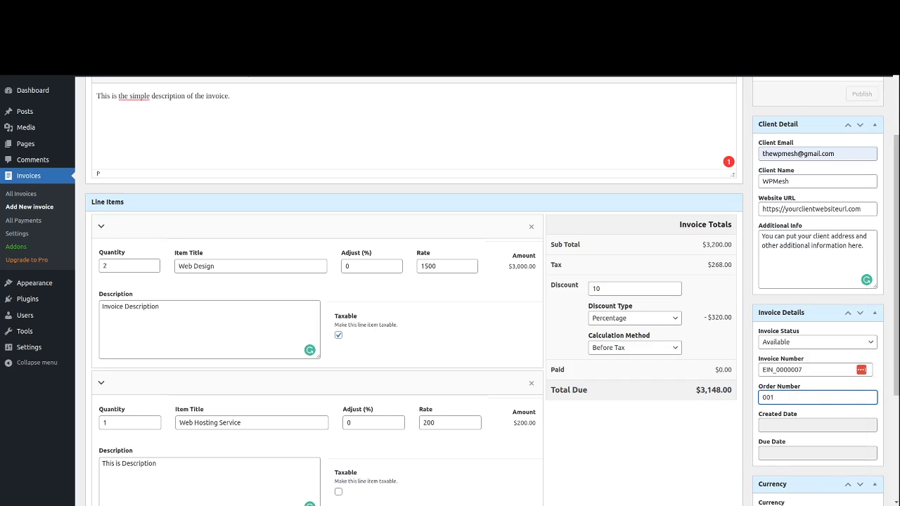
- Set the created date to March 5, 2023 and the due date to March 9, 2023
{"action": "left_click", "coordinate": [799, 426]}
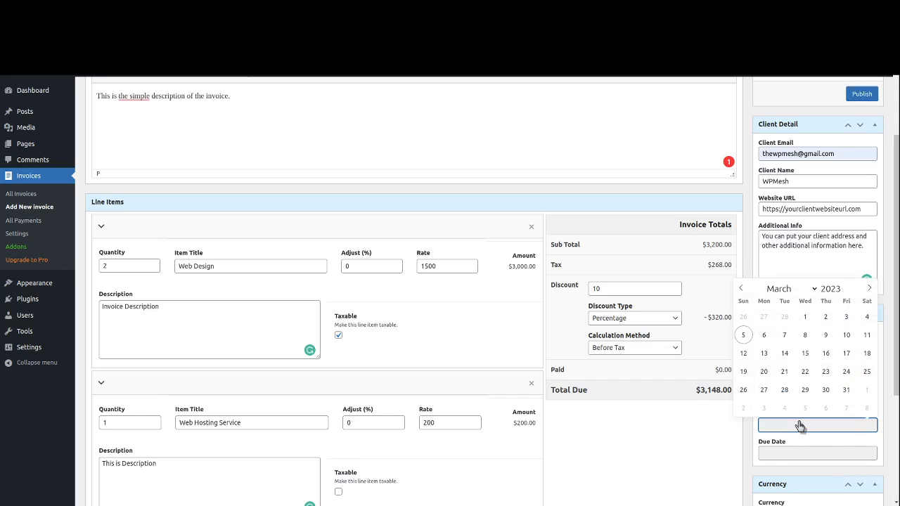
{"action": "left_click", "coordinate": [746, 336]}
{"action": "left_click", "coordinate": [780, 454]}
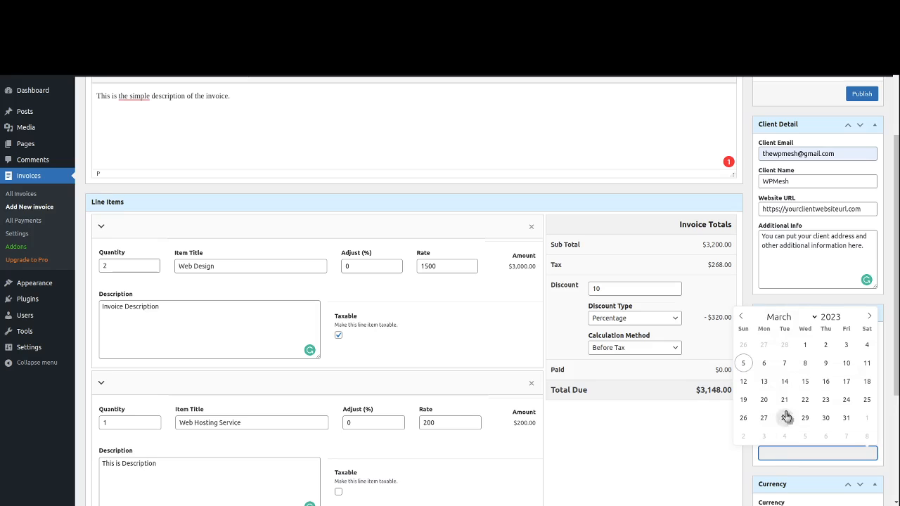
{"action": "left_click", "coordinate": [824, 364]}
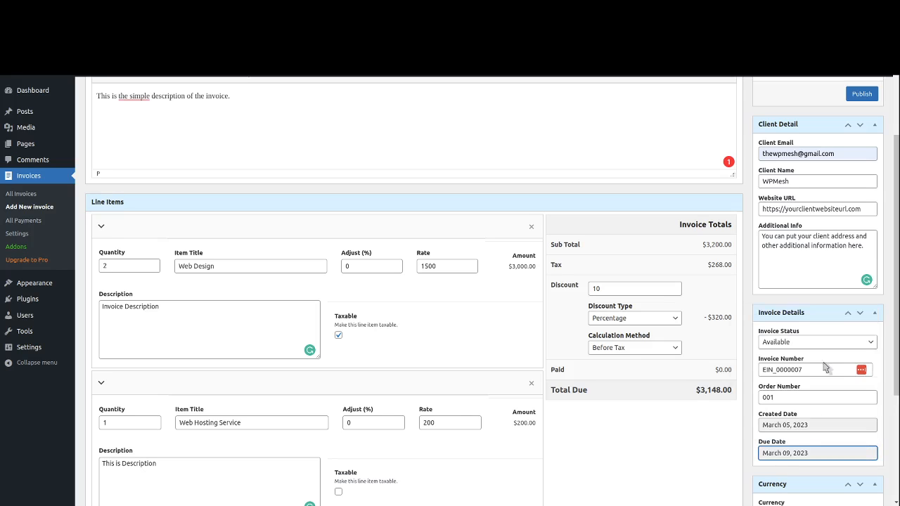
{"action": "scroll", "coordinate": [745, 450], "scroll_direction": "down", "scroll_amount": 2}
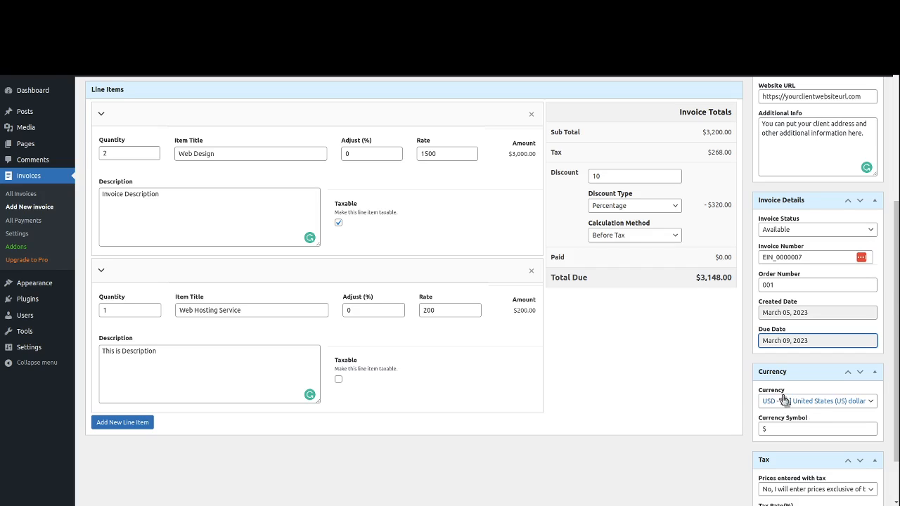
{"action": "scroll", "coordinate": [726, 437], "scroll_direction": "down", "scroll_amount": 1}
{"action": "scroll", "coordinate": [726, 437], "scroll_direction": "down", "scroll_amount": 1}
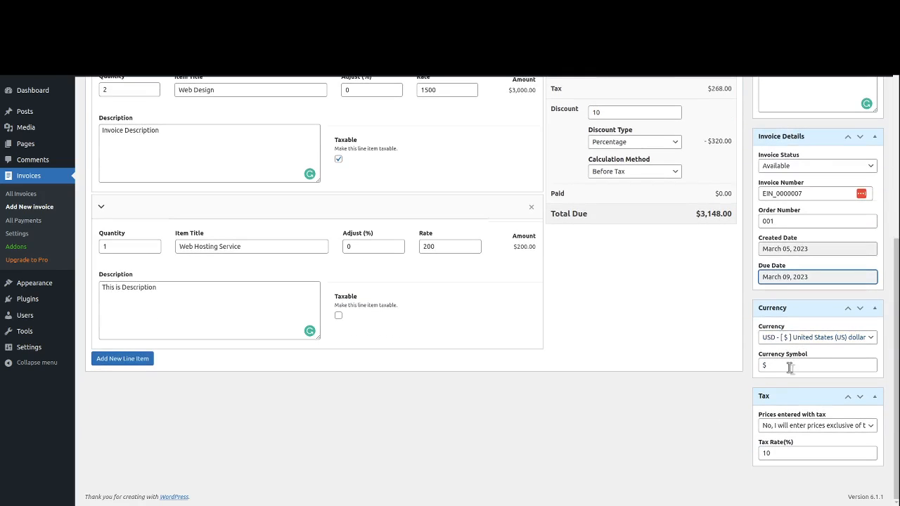
{"action": "left_click", "coordinate": [796, 430]}
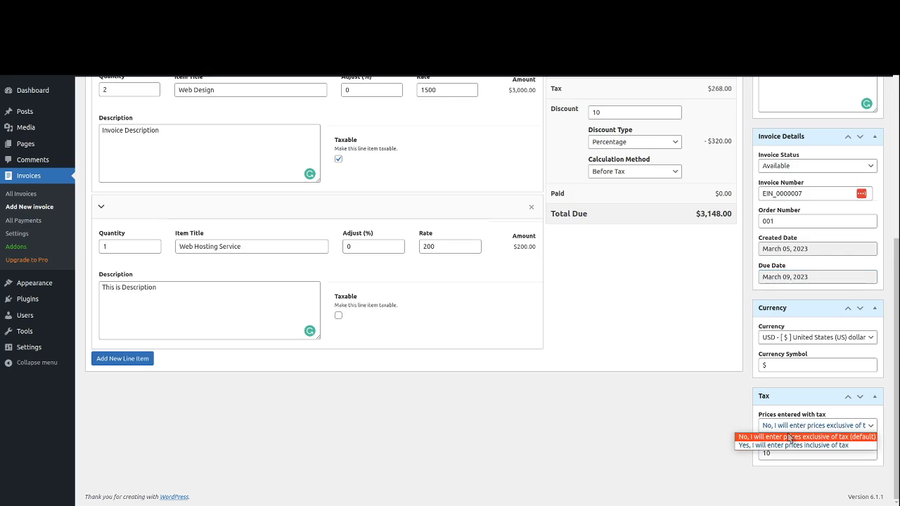
{"action": "left_click", "coordinate": [788, 437]}
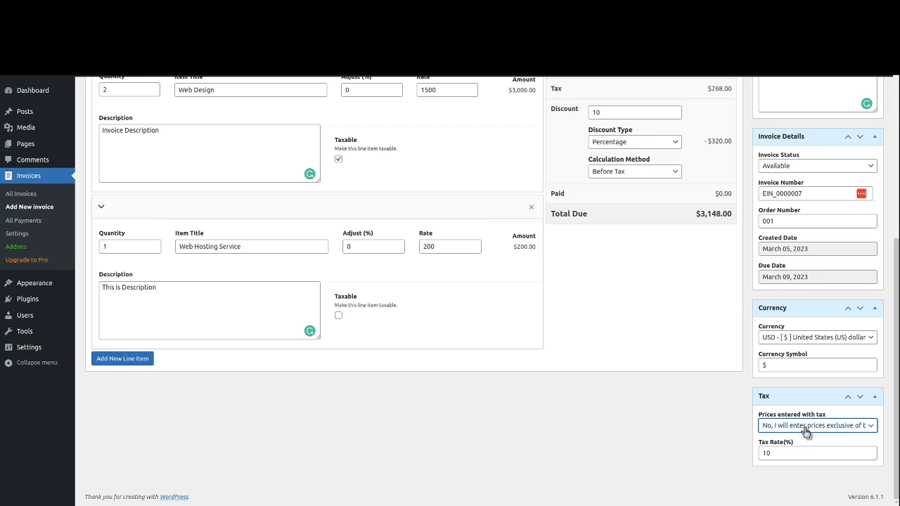
{"action": "double_click", "coordinate": [768, 453]}
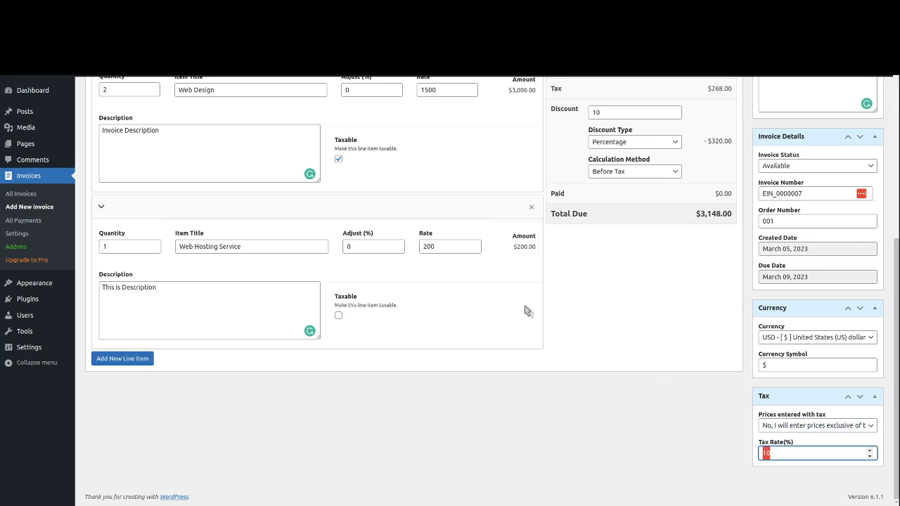
{"action": "scroll", "coordinate": [659, 335], "scroll_direction": "up", "scroll_amount": 2}
{"action": "scroll", "coordinate": [659, 336], "scroll_direction": "up", "scroll_amount": 4}
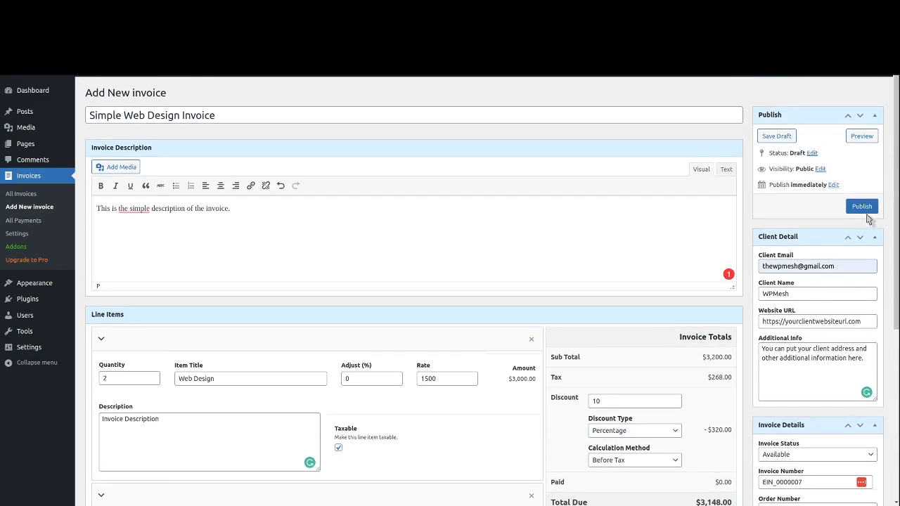
- Publish the invoice, view it through its permalink, then return to the editor
{"action": "left_click", "coordinate": [861, 206]}
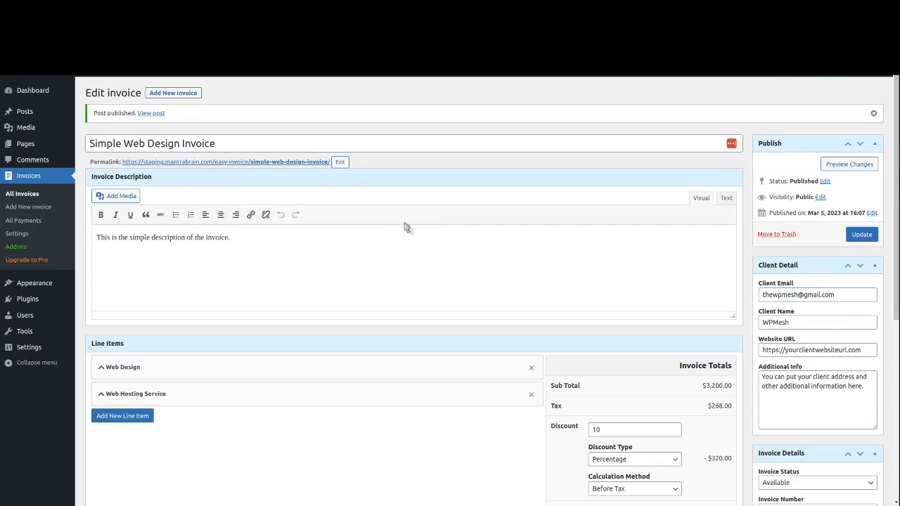
{"action": "left_click", "coordinate": [217, 163]}
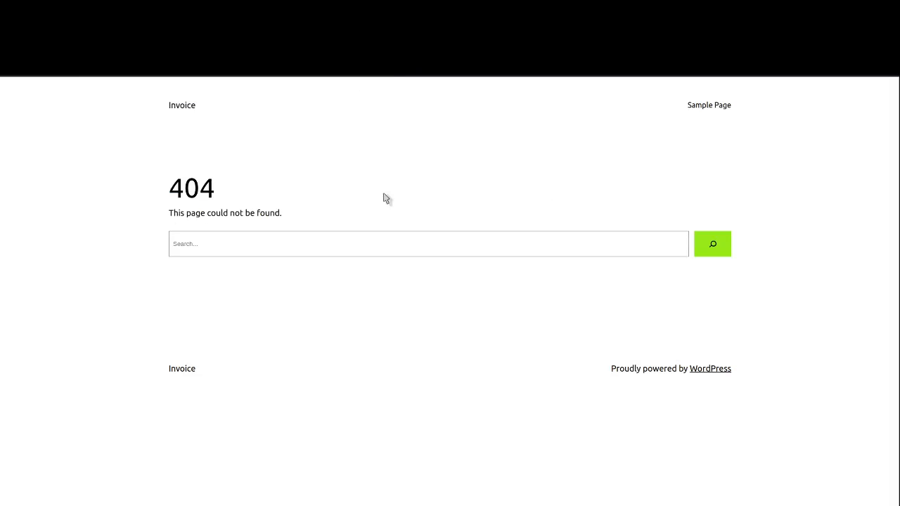
{"action": "key", "text": "ctrl+w"}
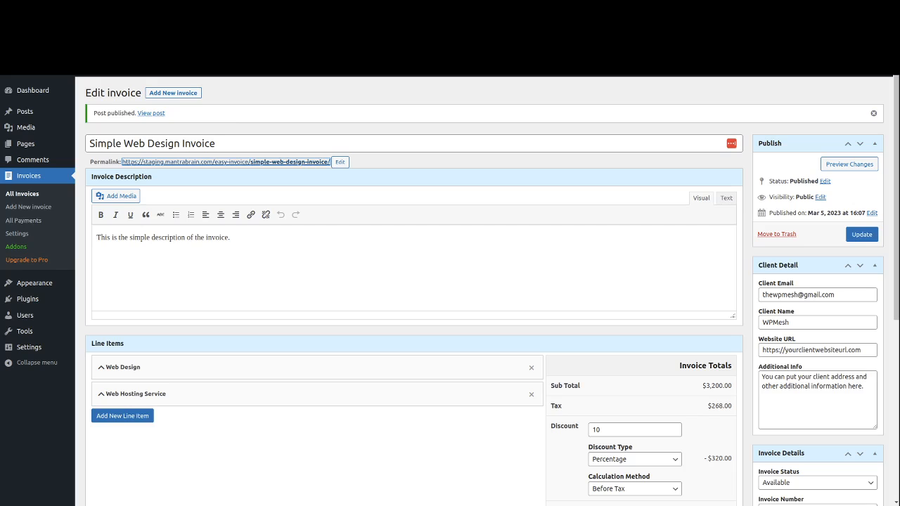
- Save the Post name permalink structure, then return to the Invoices list
{"action": "mouse_move", "coordinate": [42, 354]}
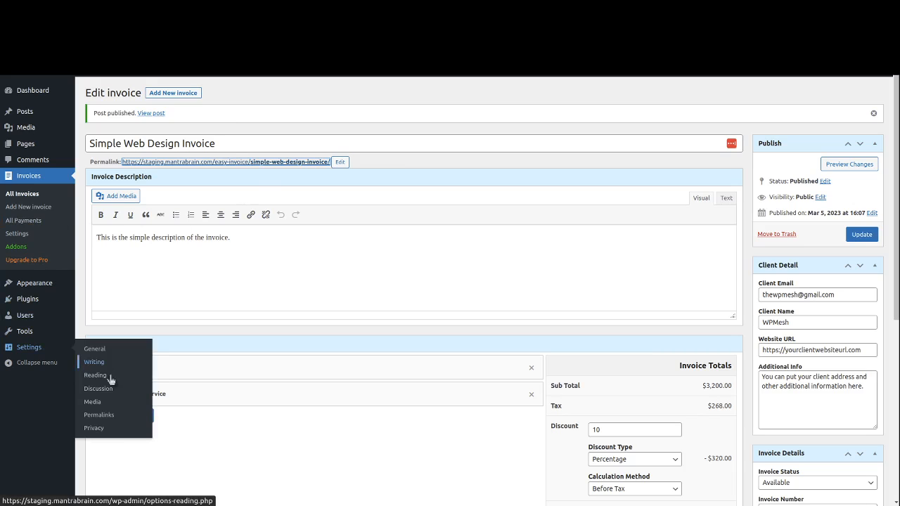
{"action": "left_click", "coordinate": [110, 414]}
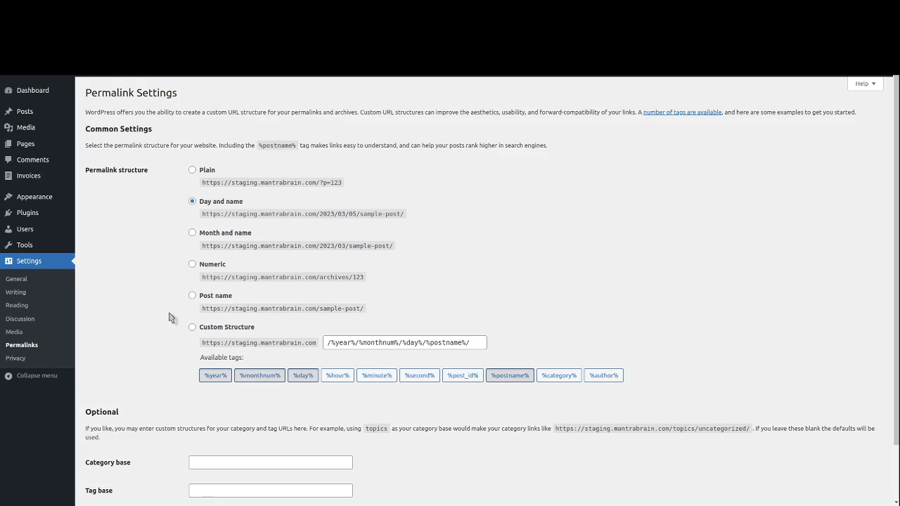
{"action": "left_click", "coordinate": [218, 298]}
{"action": "scroll", "coordinate": [217, 297], "scroll_direction": "down", "scroll_amount": 2}
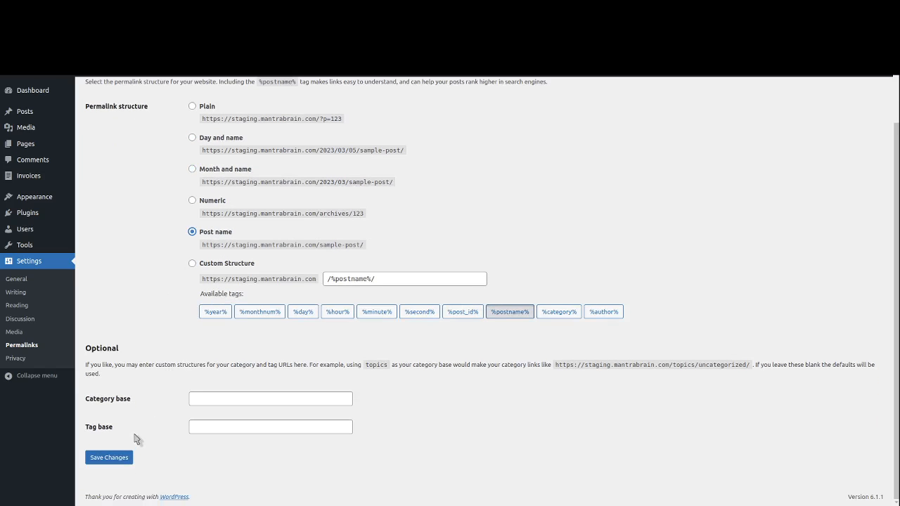
{"action": "left_click", "coordinate": [119, 458]}
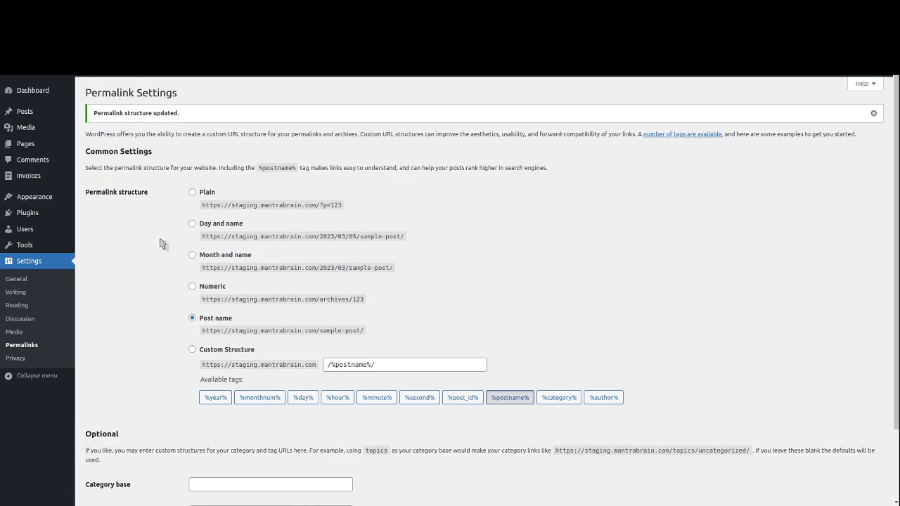
{"action": "left_click", "coordinate": [38, 178]}
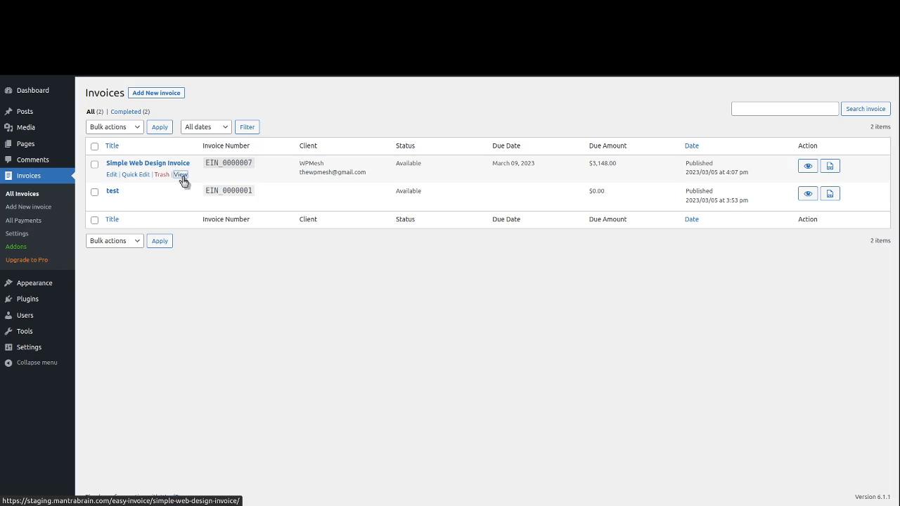
- View the Simple Web Design Invoice on the site and open its print preview
{"action": "left_click", "coordinate": [181, 176]}
{"action": "scroll", "coordinate": [243, 253], "scroll_direction": "down", "scroll_amount": 2}
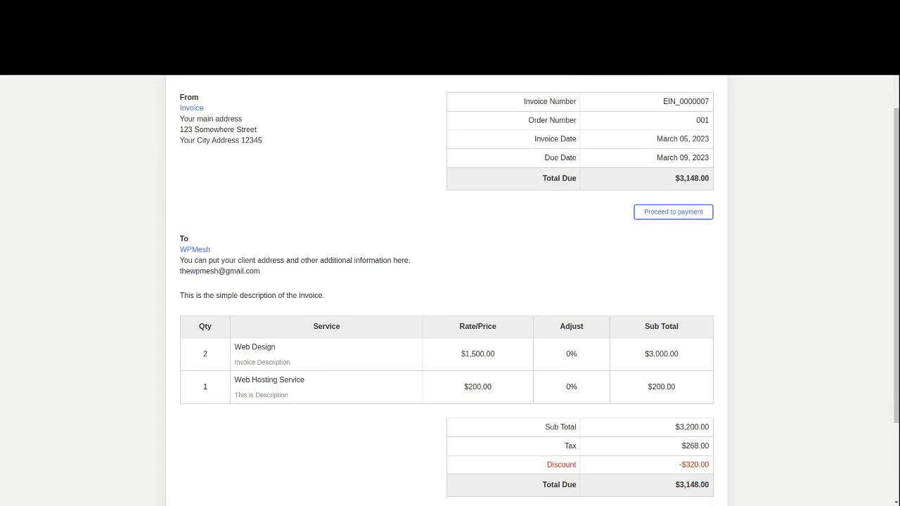
{"action": "scroll", "coordinate": [335, 259], "scroll_direction": "up", "scroll_amount": 2}
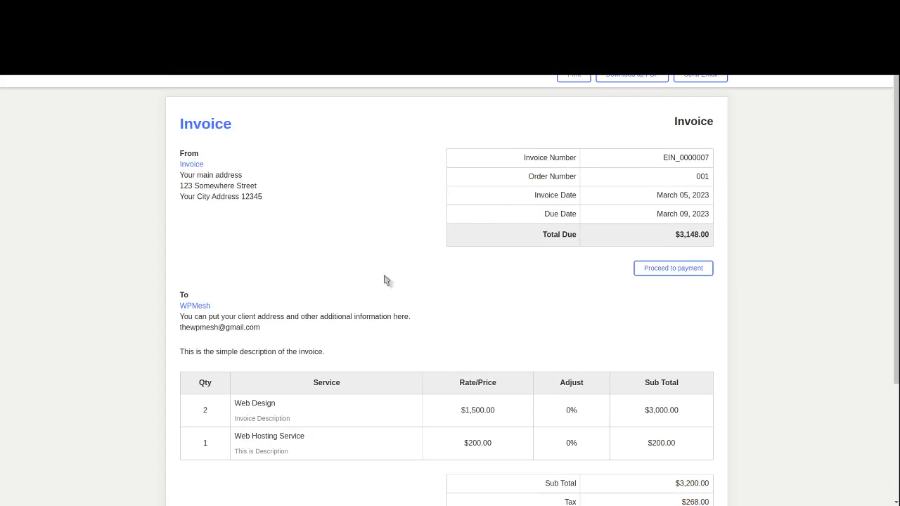
{"action": "scroll", "coordinate": [422, 279], "scroll_direction": "down", "scroll_amount": 3}
{"action": "scroll", "coordinate": [492, 281], "scroll_direction": "up", "scroll_amount": 3}
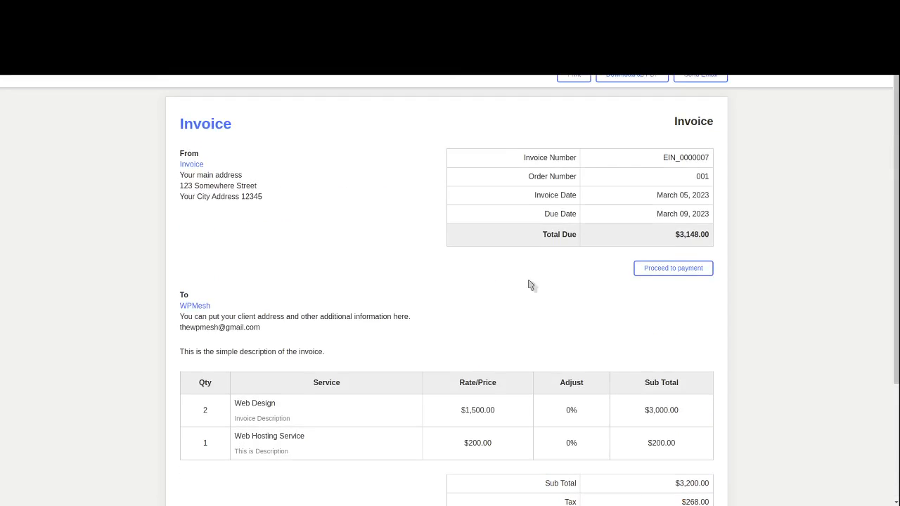
{"action": "left_click", "coordinate": [573, 77]}
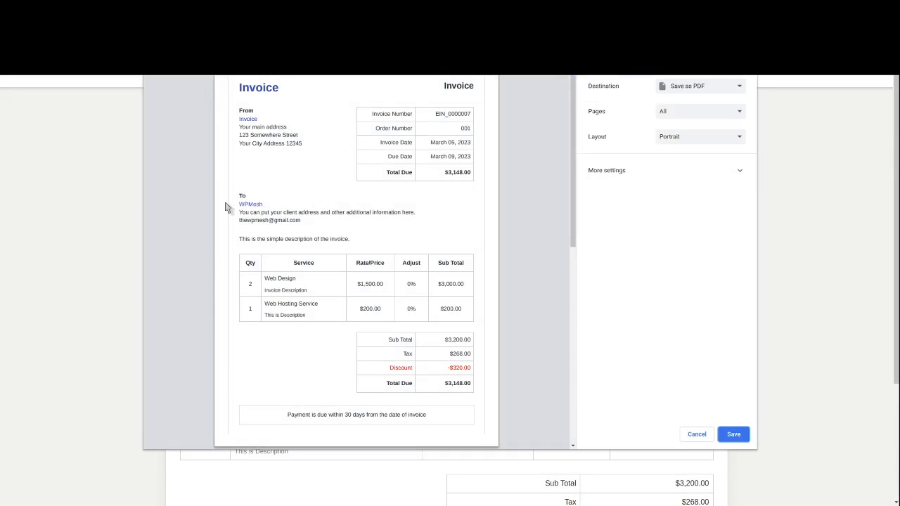
- Cancel printing, download the invoice as a PDF and open the downloaded file
{"action": "left_click", "coordinate": [697, 434]}
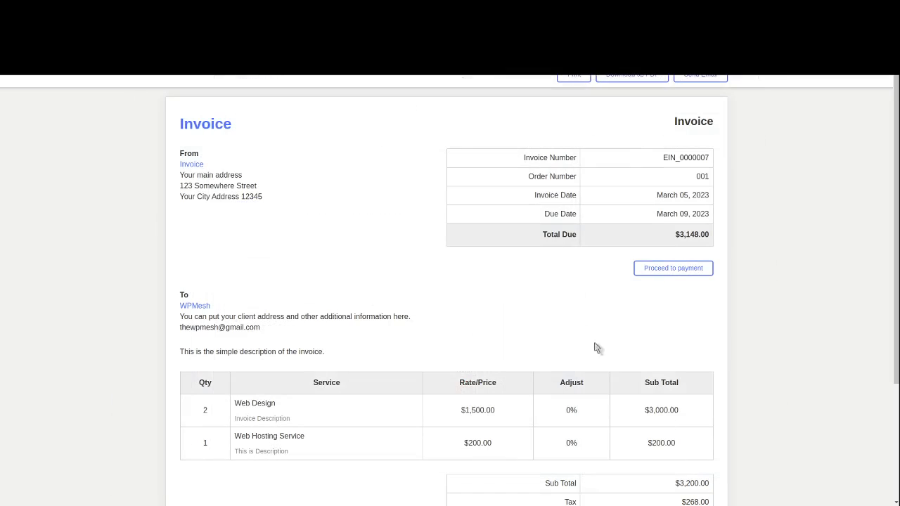
{"action": "left_click", "coordinate": [640, 77]}
{"action": "left_click", "coordinate": [79, 492]}
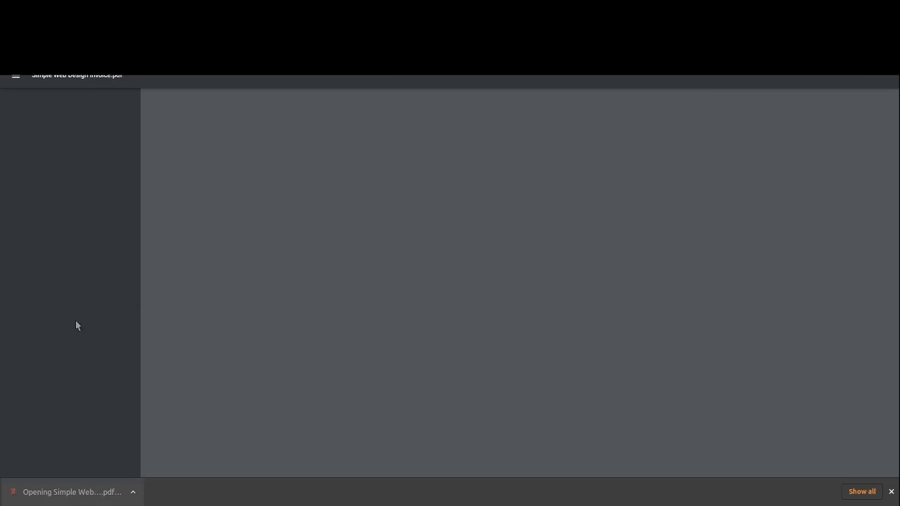
- Look over the invoice PDF, then close it to return to the invoice page
{"action": "scroll", "coordinate": [486, 301], "scroll_direction": "down", "scroll_amount": 2}
{"action": "scroll", "coordinate": [487, 301], "scroll_direction": "up", "scroll_amount": 2}
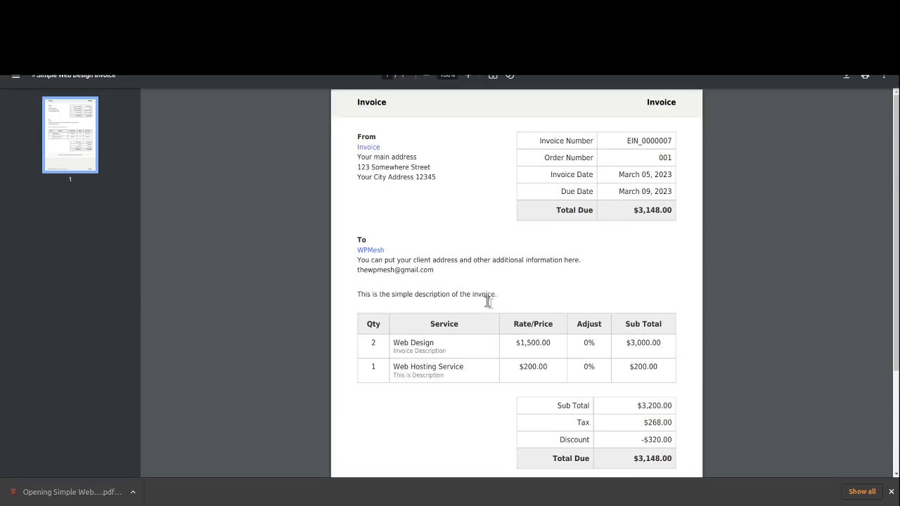
{"action": "scroll", "coordinate": [487, 301], "scroll_direction": "down", "scroll_amount": 2}
{"action": "scroll", "coordinate": [486, 301], "scroll_direction": "up", "scroll_amount": 2}
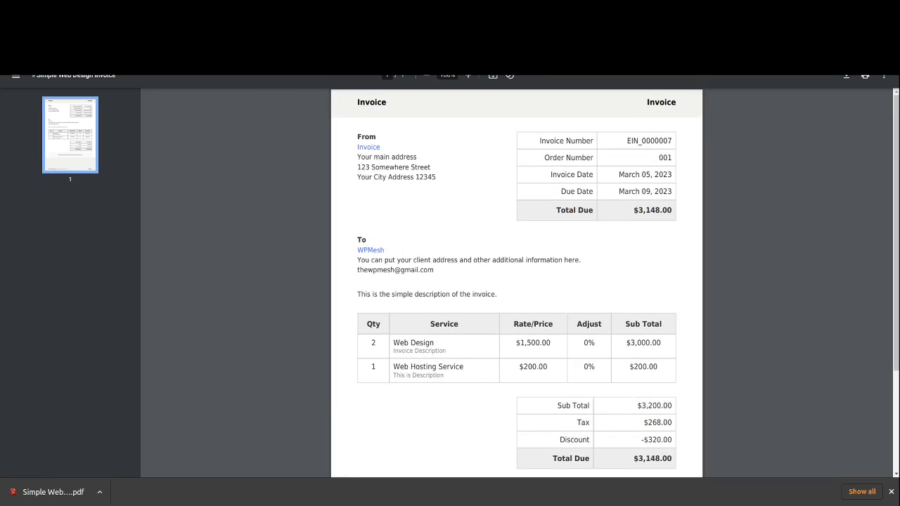
{"action": "key", "text": "ctrl+w"}
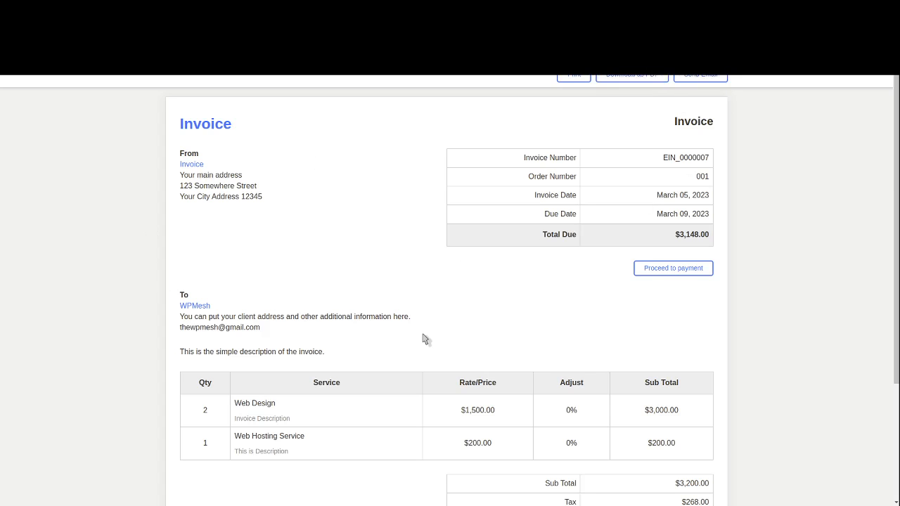
- Scroll the invoice and try Proceed to payment, which leads to a 404 page
{"action": "scroll", "coordinate": [426, 331], "scroll_direction": "down", "scroll_amount": 3}
{"action": "scroll", "coordinate": [466, 332], "scroll_direction": "up", "scroll_amount": 3}
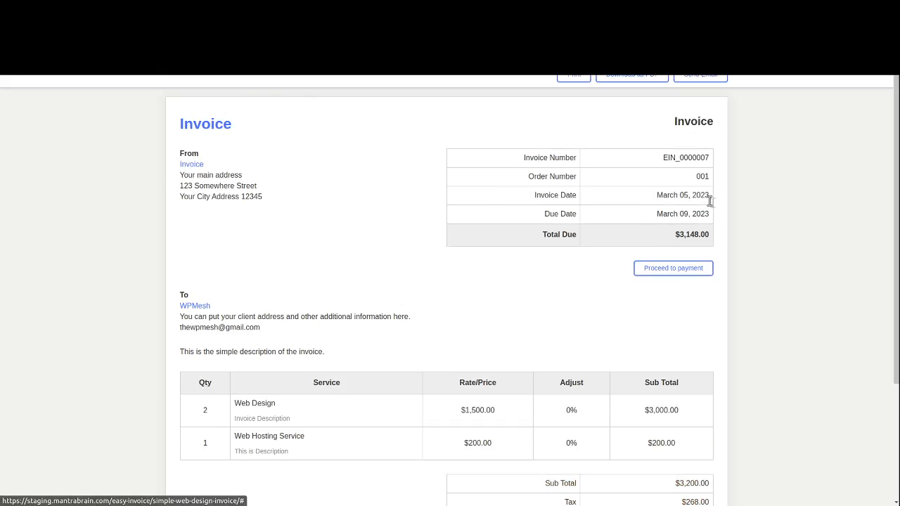
{"action": "left_click", "coordinate": [671, 269]}
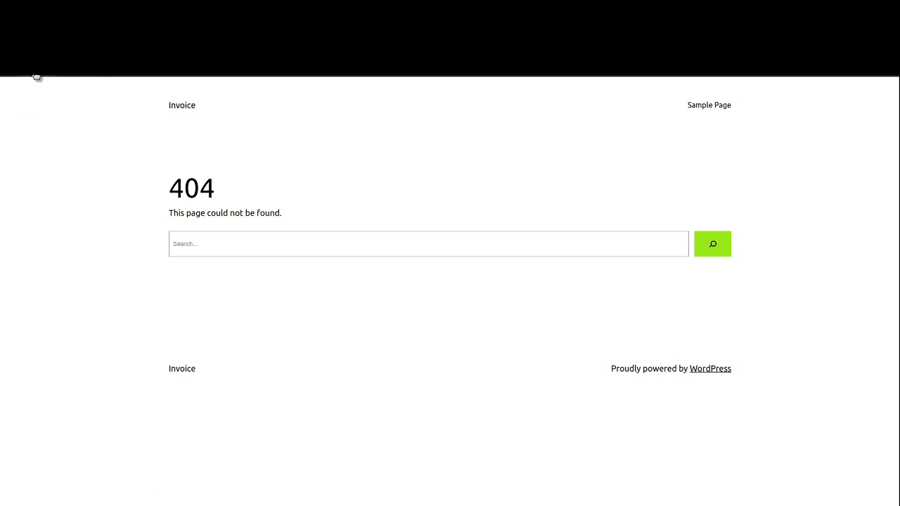
- Go to the invoice plugin's Payment settings from the dashboard
{"action": "left_click", "coordinate": [35, 76]}
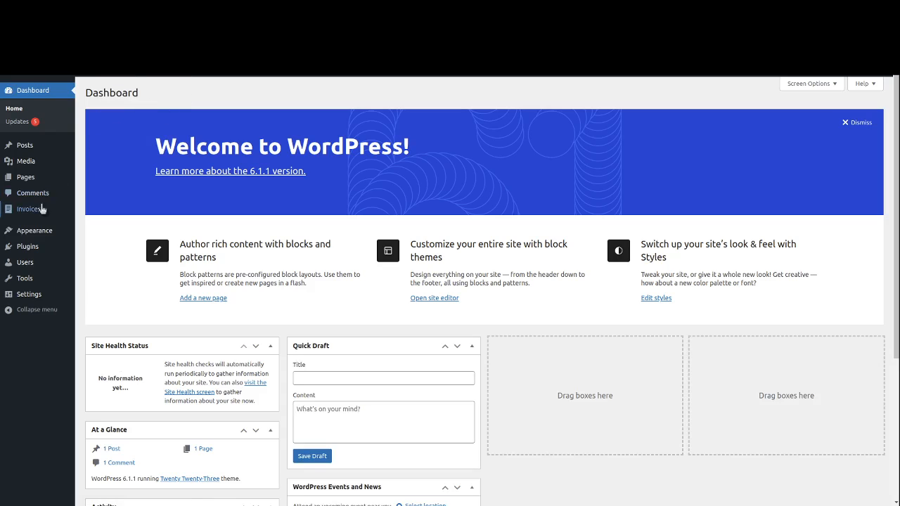
{"action": "mouse_move", "coordinate": [40, 208]}
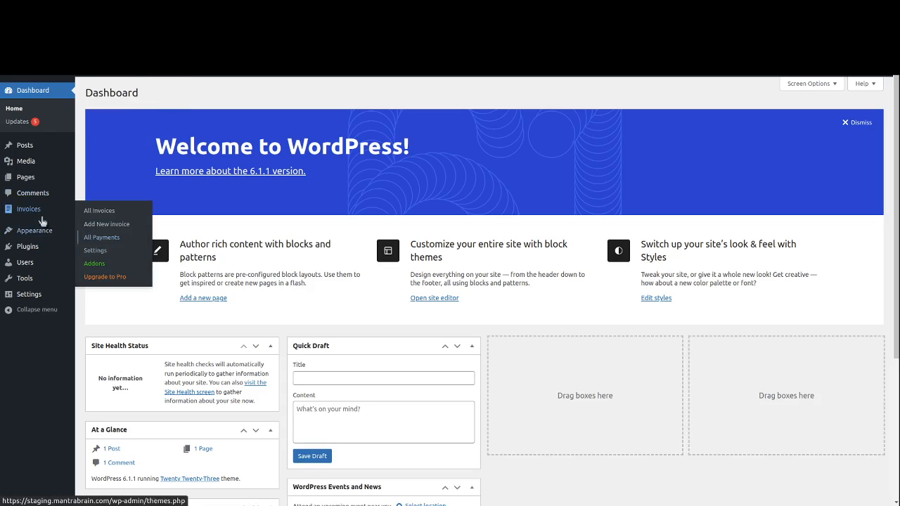
{"action": "left_click", "coordinate": [106, 254]}
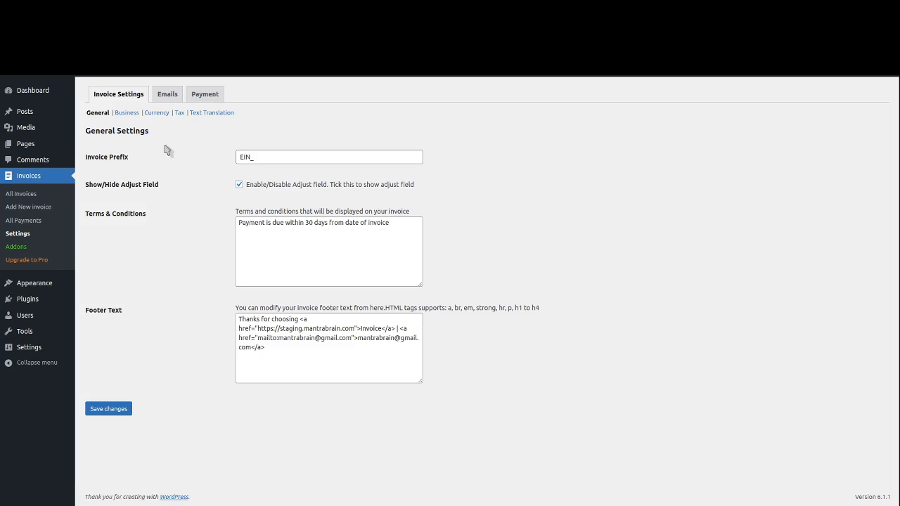
{"action": "left_click", "coordinate": [203, 96]}
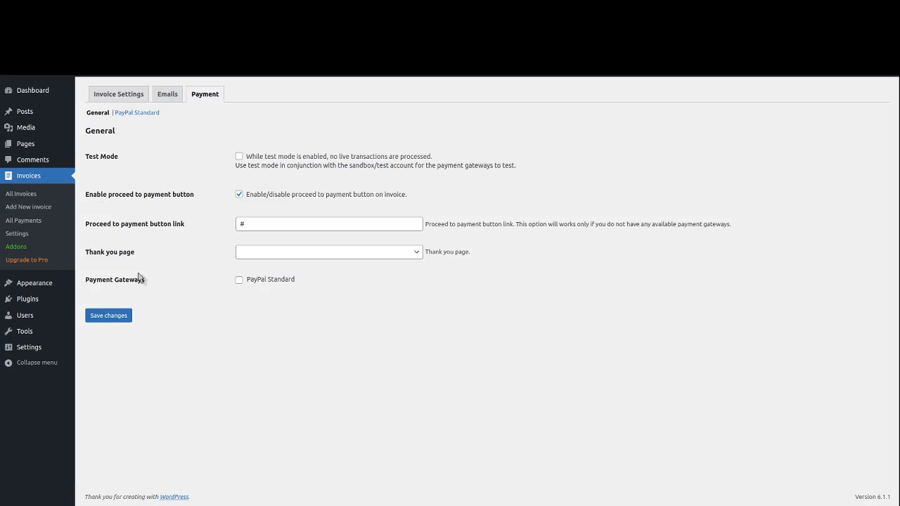
- Enable PayPal Standard, save, and view its gateway settings noting the required PayPal email
{"action": "double_click", "coordinate": [296, 287]}
{"action": "left_click_drag", "start_coordinate": [297, 287], "coordinate": [248, 288]}
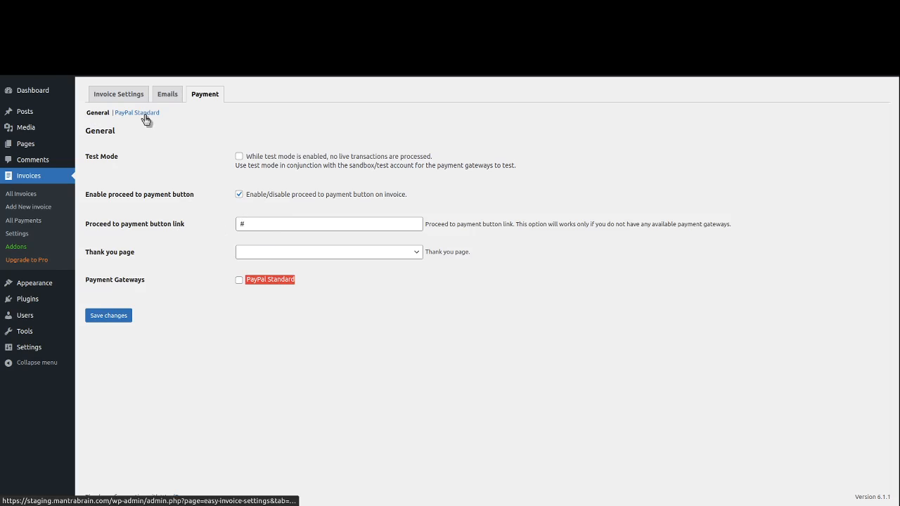
{"action": "left_click", "coordinate": [238, 282]}
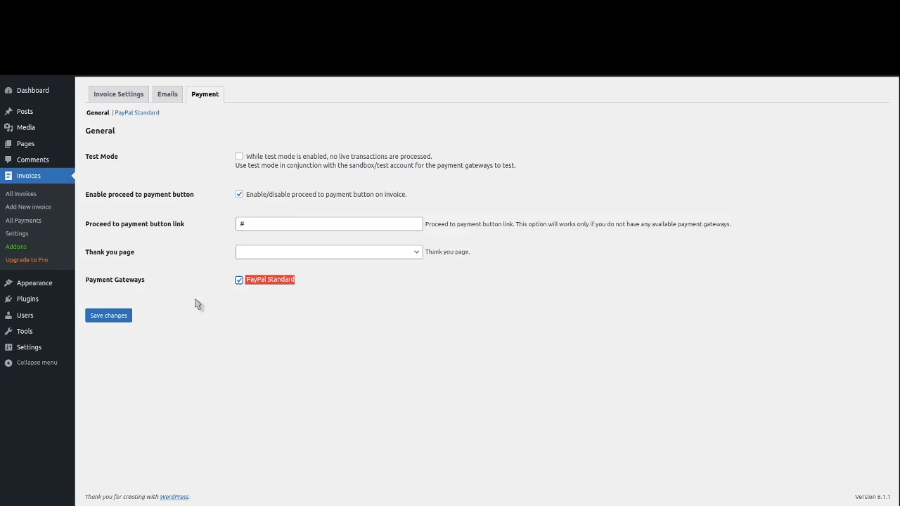
{"action": "left_click", "coordinate": [110, 316]}
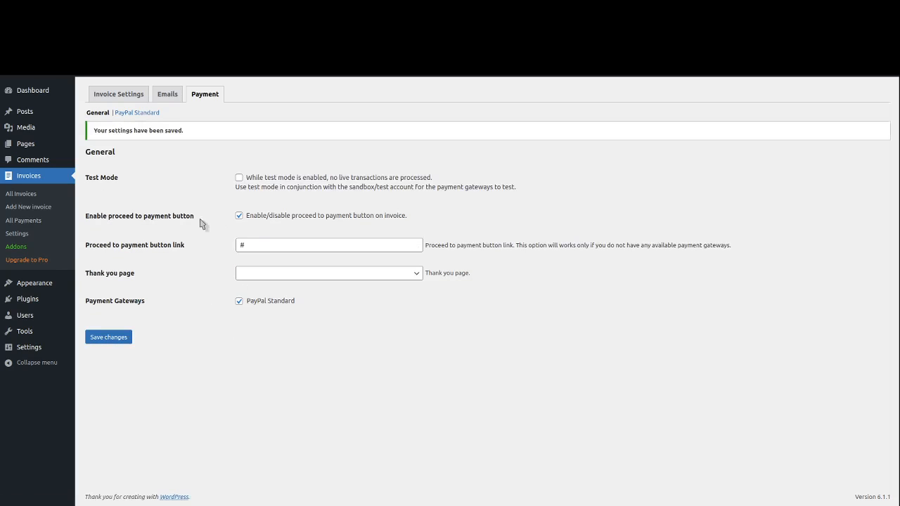
{"action": "left_click", "coordinate": [142, 113]}
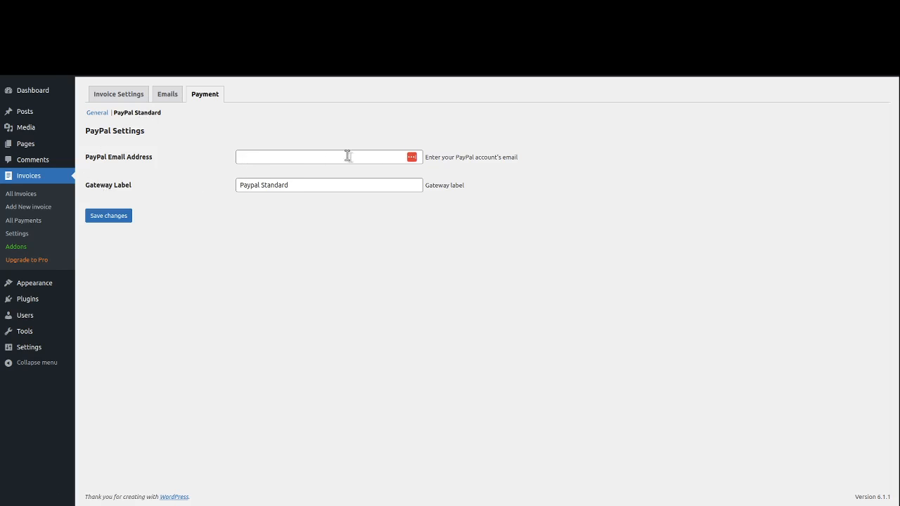
{"action": "double_click", "coordinate": [508, 158]}
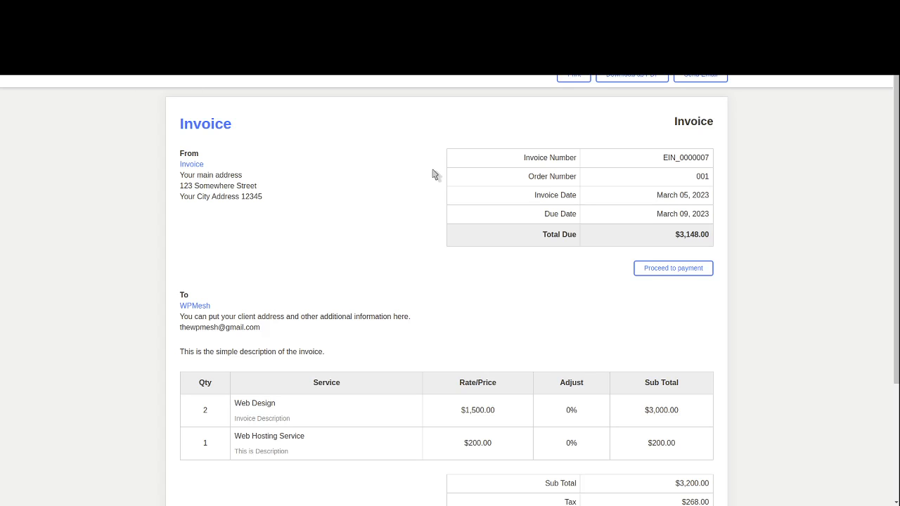
- Open Proceed to payment on the invoice, confirm PayPal Standard is offered, then close the window
{"action": "scroll", "coordinate": [470, 175], "scroll_direction": "down", "scroll_amount": 3}
{"action": "scroll", "coordinate": [468, 175], "scroll_direction": "up", "scroll_amount": 3}
{"action": "left_click", "coordinate": [655, 273]}
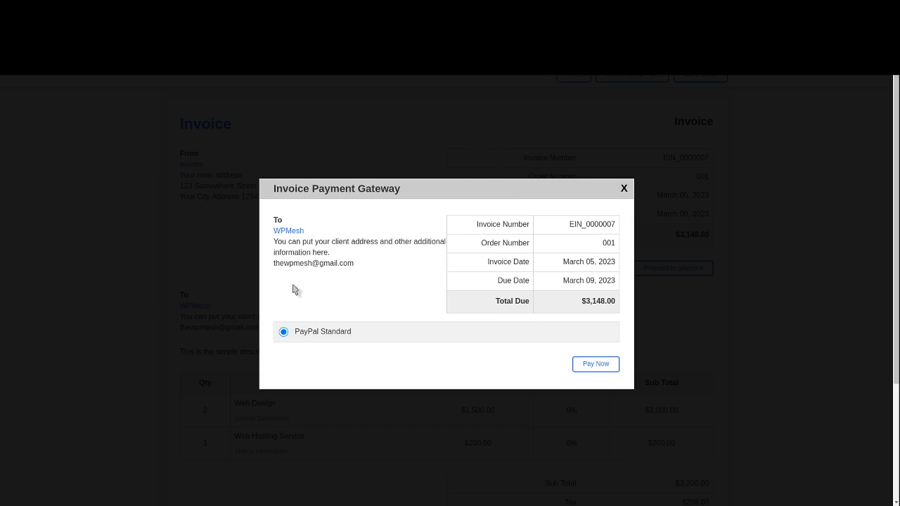
{"action": "left_click_drag", "start_coordinate": [638, 263], "coordinate": [619, 324]}
{"action": "left_click", "coordinate": [399, 309]}
{"action": "left_click", "coordinate": [623, 189]}
{"action": "scroll", "coordinate": [312, 355], "scroll_direction": "down", "scroll_amount": 3}
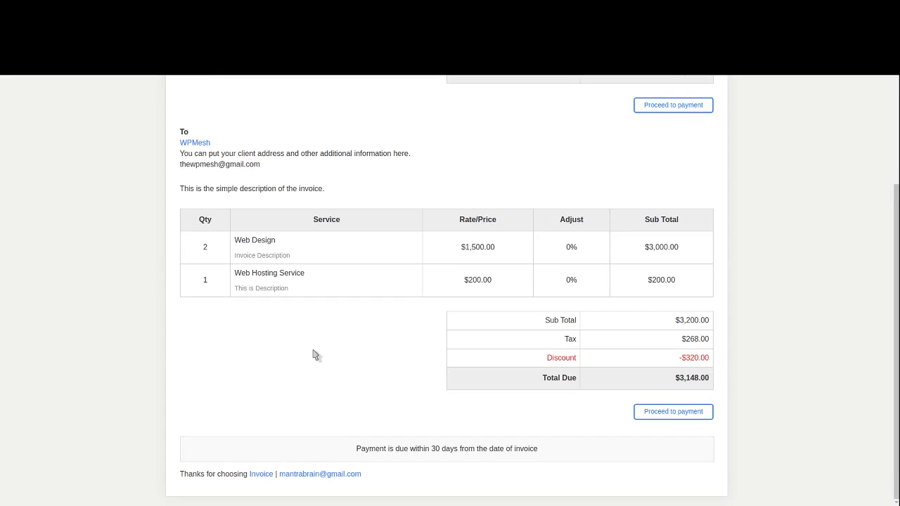
{"action": "scroll", "coordinate": [317, 352], "scroll_direction": "up", "scroll_amount": 3}
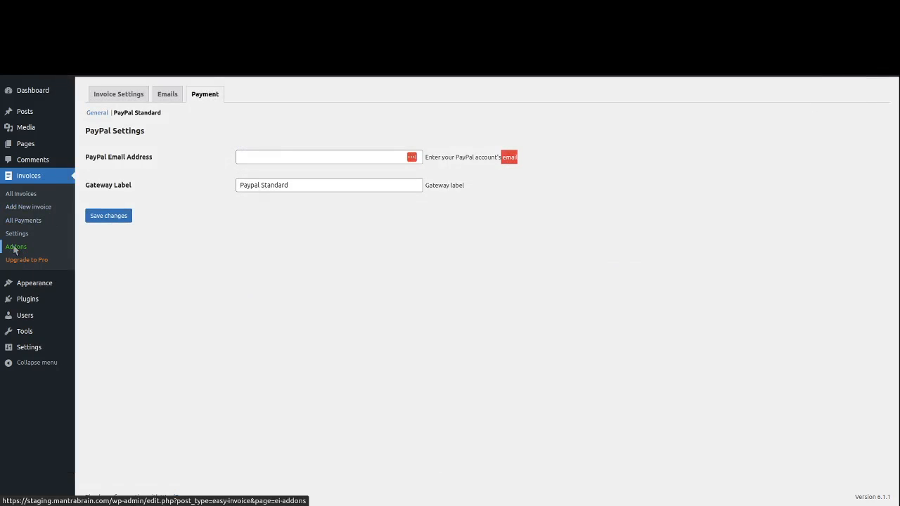
- Review the Easy Invoice Pro and AuthorizeNet addon cards, then go to the Pro upgrade page
{"action": "left_click", "coordinate": [16, 247]}
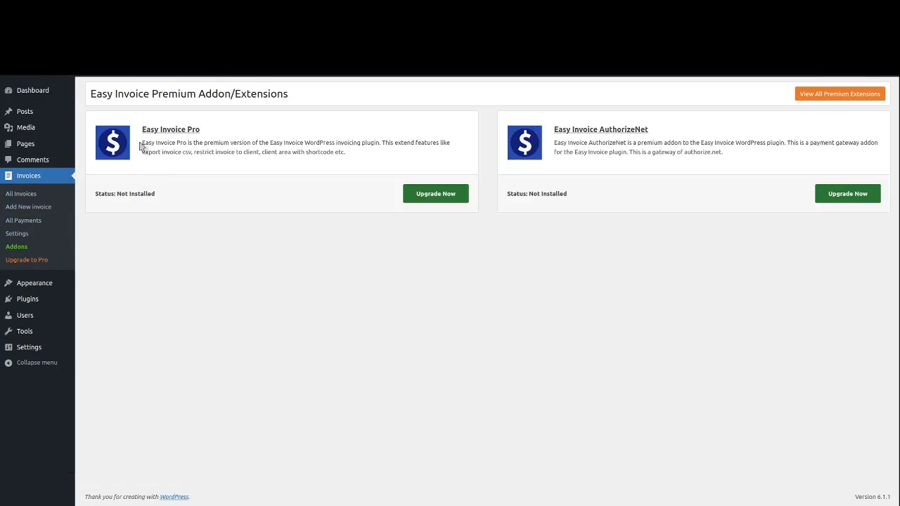
{"action": "left_click_drag", "start_coordinate": [140, 142], "coordinate": [199, 142]}
{"action": "left_click", "coordinate": [264, 144]}
{"action": "left_click_drag", "start_coordinate": [650, 131], "coordinate": [557, 140]}
{"action": "double_click", "coordinate": [559, 143]}
{"action": "triple_click", "coordinate": [576, 146]}
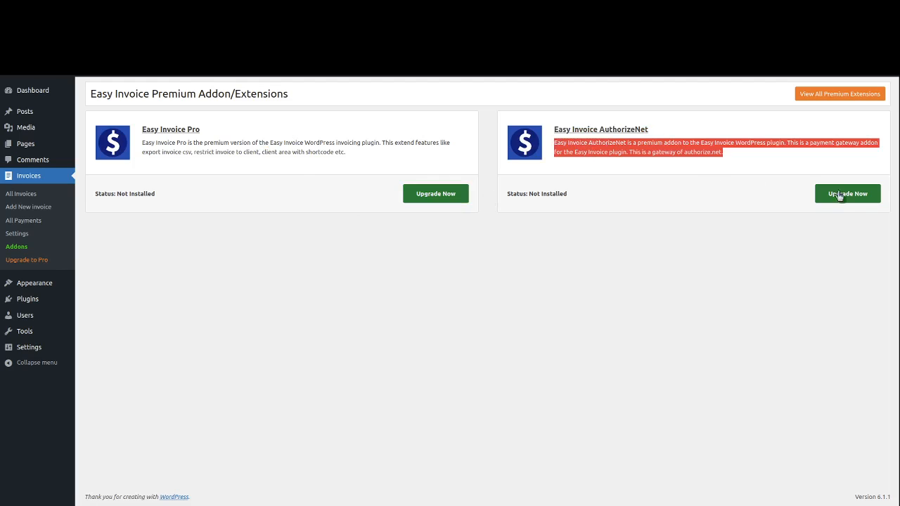
{"action": "left_click", "coordinate": [422, 194]}
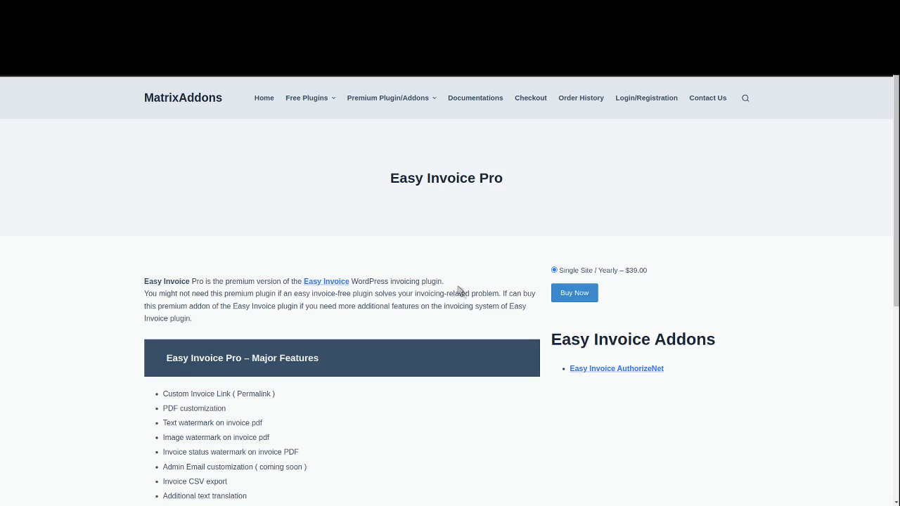
- Point out the Custom Invoice Link, Permalink, PDF customization, and text and image watermark features
{"action": "scroll", "coordinate": [556, 283], "scroll_direction": "down", "scroll_amount": 1}
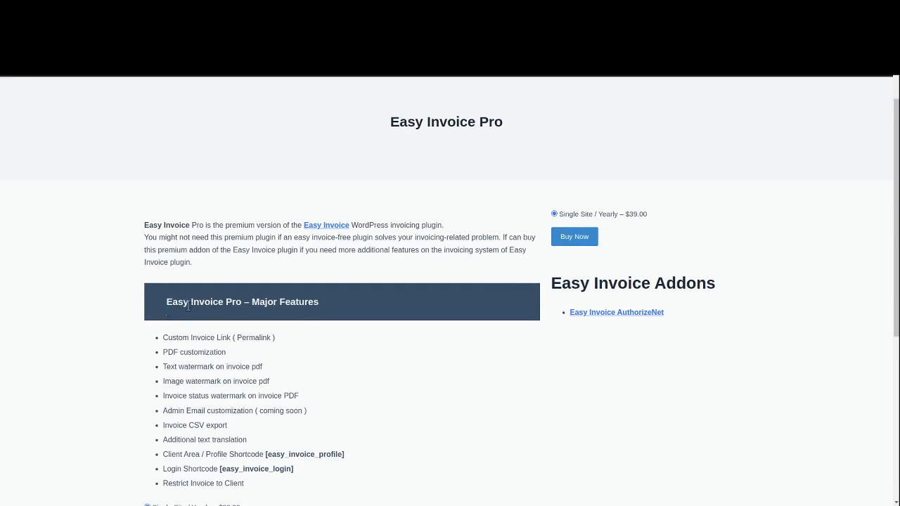
{"action": "left_click_drag", "start_coordinate": [167, 302], "coordinate": [267, 302]}
{"action": "scroll", "coordinate": [187, 249], "scroll_direction": "down", "scroll_amount": 2}
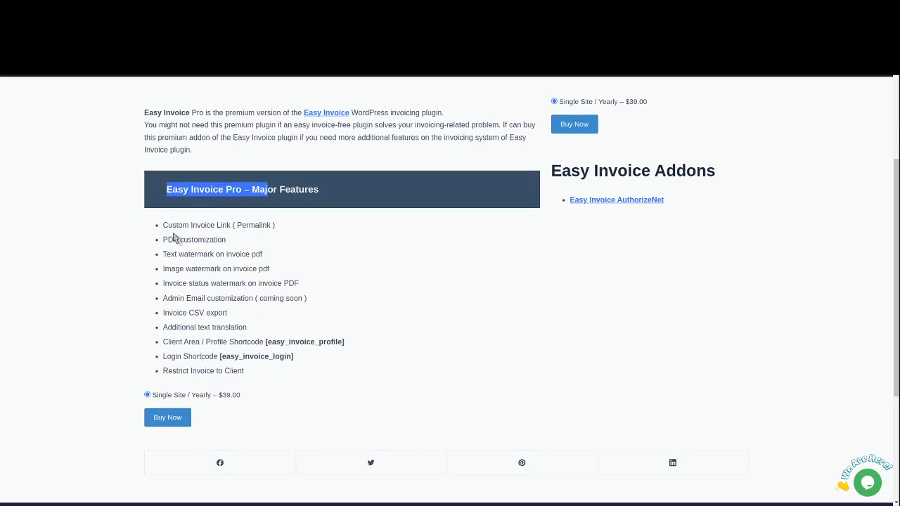
{"action": "triple_click", "coordinate": [179, 226]}
{"action": "left_click", "coordinate": [209, 226]}
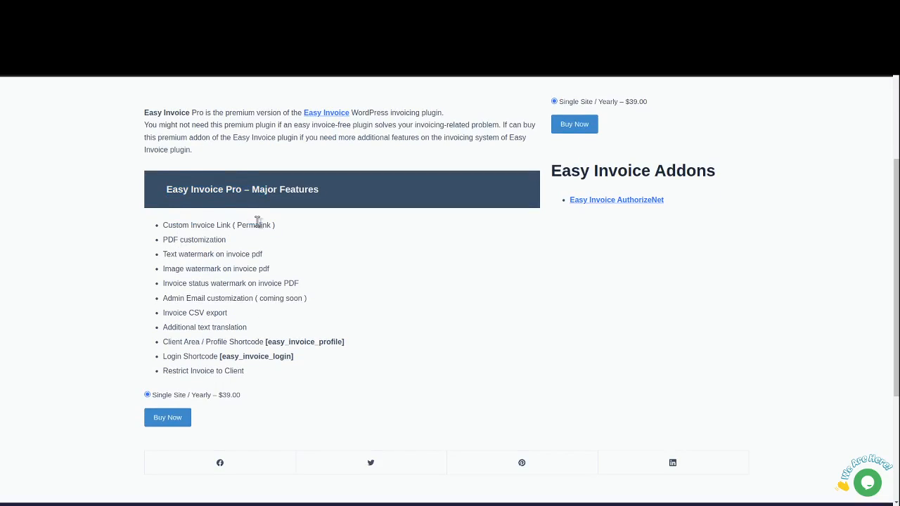
{"action": "double_click", "coordinate": [257, 225]}
{"action": "left_click_drag", "start_coordinate": [164, 240], "coordinate": [222, 240]}
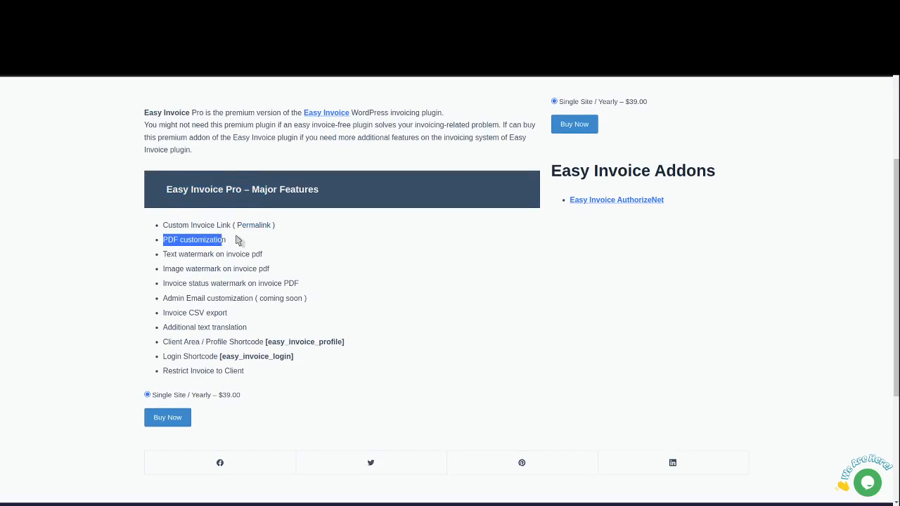
{"action": "triple_click", "coordinate": [187, 254]}
{"action": "double_click", "coordinate": [236, 254]}
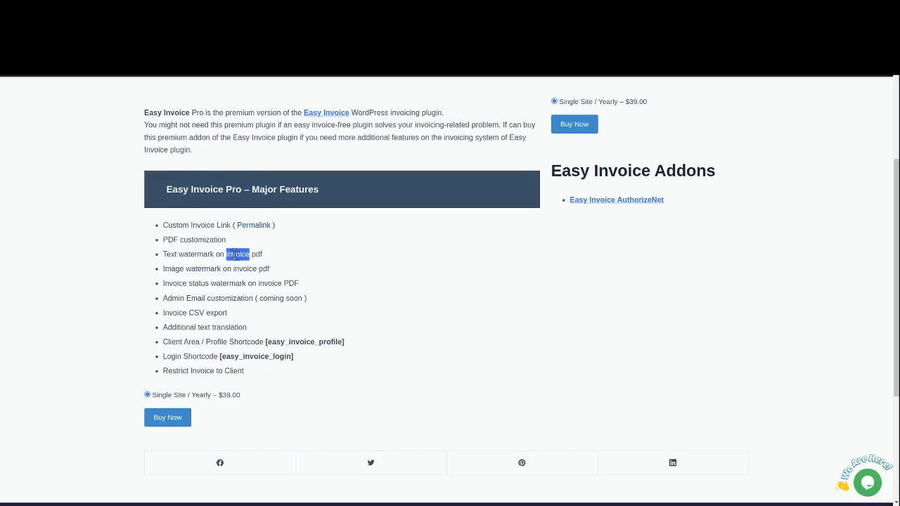
{"action": "left_click_drag", "start_coordinate": [164, 269], "coordinate": [251, 270]}
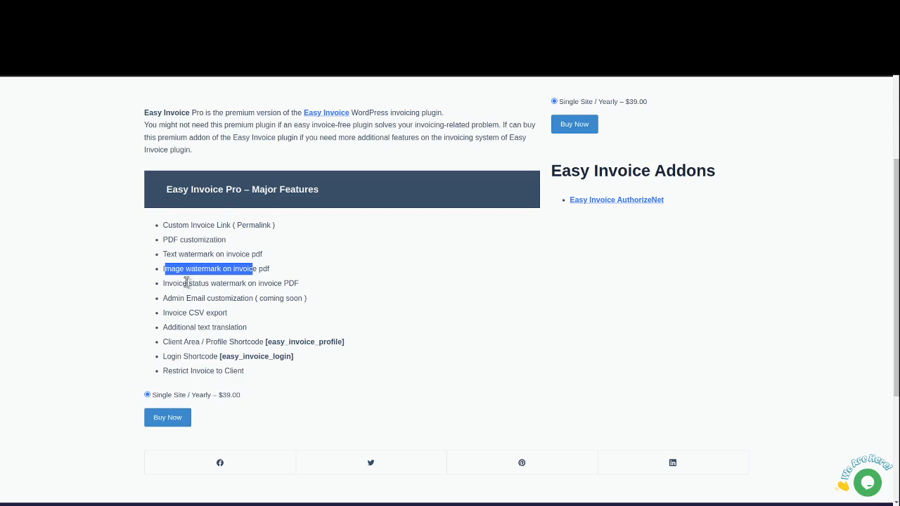
{"action": "left_click", "coordinate": [160, 287]}
- Point out status watermark, admin email, CSV export, translation, shortcodes, client restriction and the $39.00 price
{"action": "left_click_drag", "start_coordinate": [161, 285], "coordinate": [296, 285]}
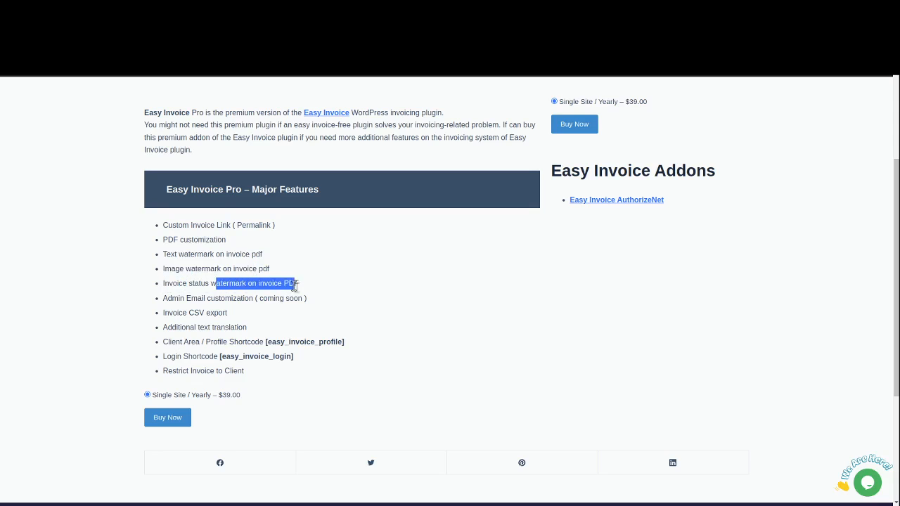
{"action": "left_click_drag", "start_coordinate": [166, 298], "coordinate": [273, 300]}
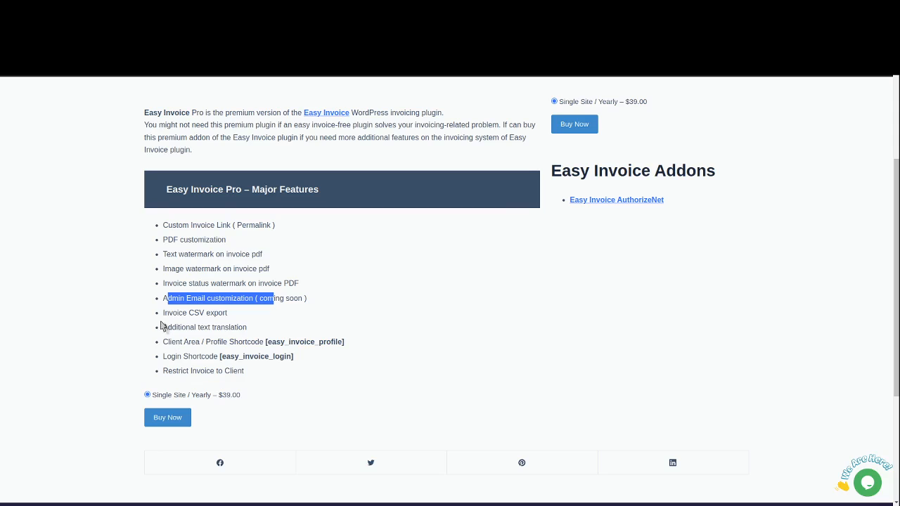
{"action": "left_click_drag", "start_coordinate": [163, 314], "coordinate": [235, 321]}
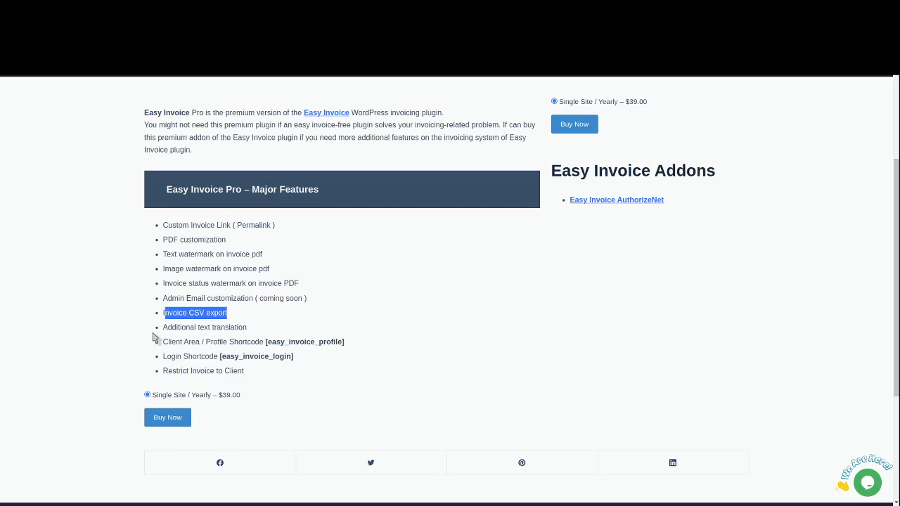
{"action": "left_click_drag", "start_coordinate": [162, 330], "coordinate": [247, 330]}
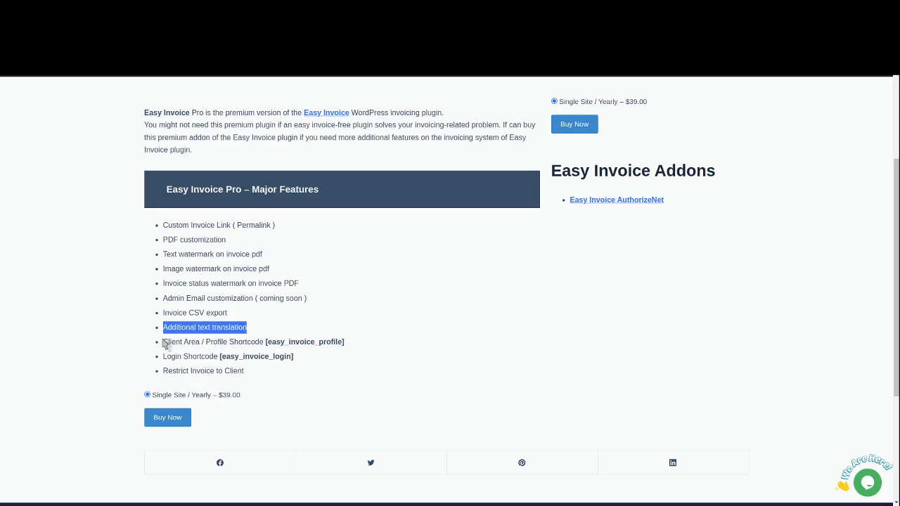
{"action": "left_click_drag", "start_coordinate": [163, 342], "coordinate": [335, 343]}
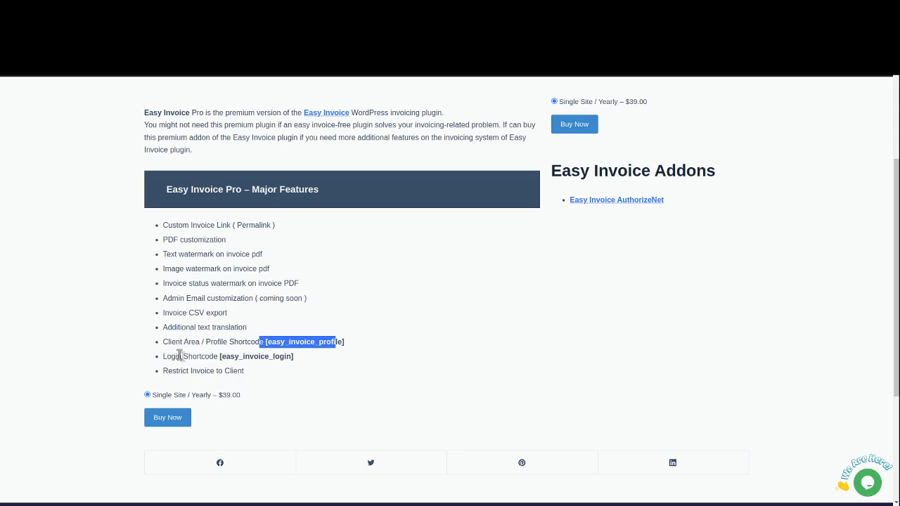
{"action": "left_click_drag", "start_coordinate": [163, 356], "coordinate": [186, 356]}
{"action": "left_click_drag", "start_coordinate": [241, 356], "coordinate": [292, 357]}
{"action": "left_click_drag", "start_coordinate": [196, 371], "coordinate": [256, 376]}
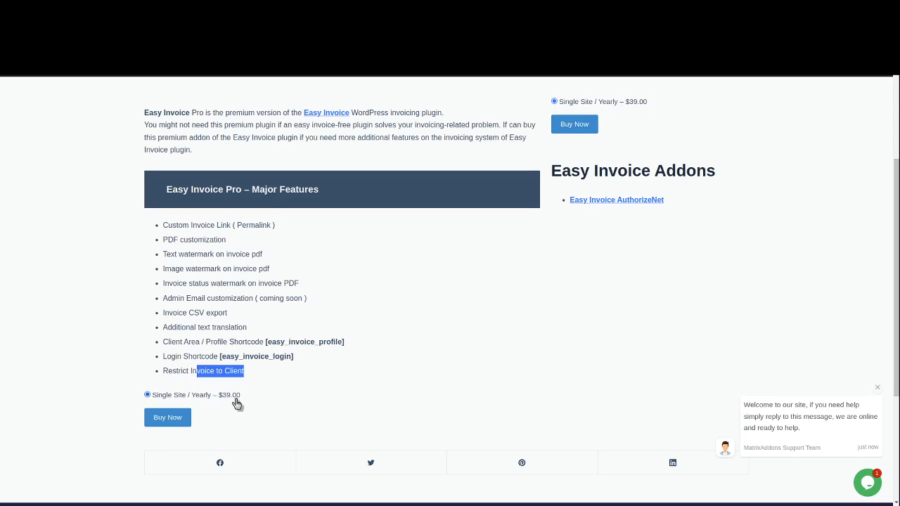
{"action": "left_click_drag", "start_coordinate": [242, 402], "coordinate": [218, 399]}
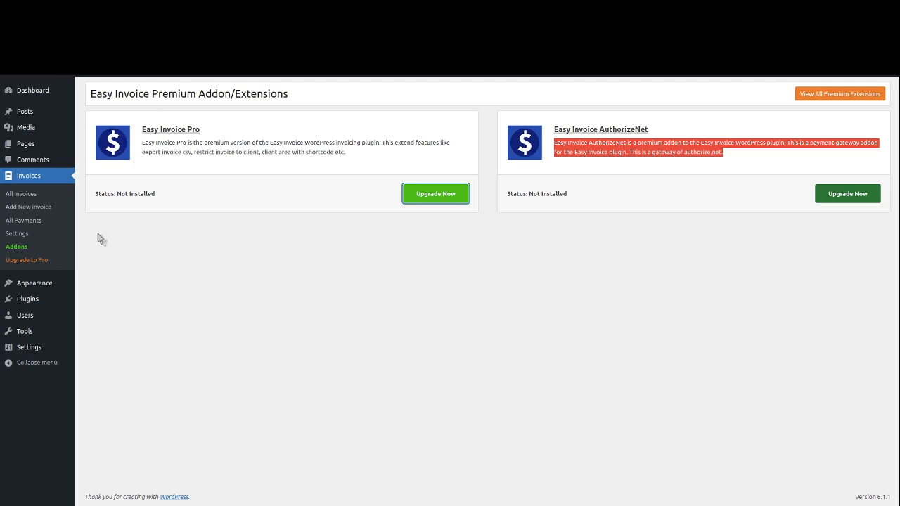
- Download the Simple Web Design Invoice as a PDF from All Invoices and review it
{"action": "left_click", "coordinate": [20, 196]}
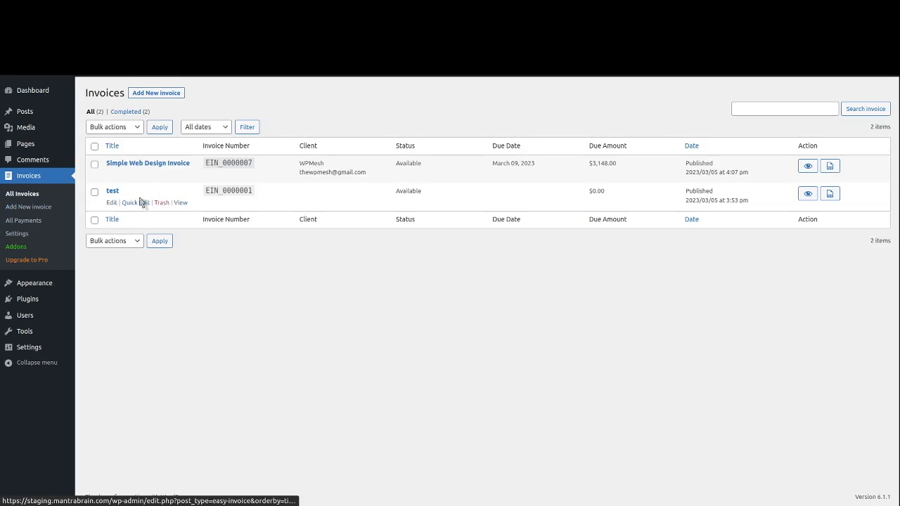
{"action": "left_click", "coordinate": [829, 166]}
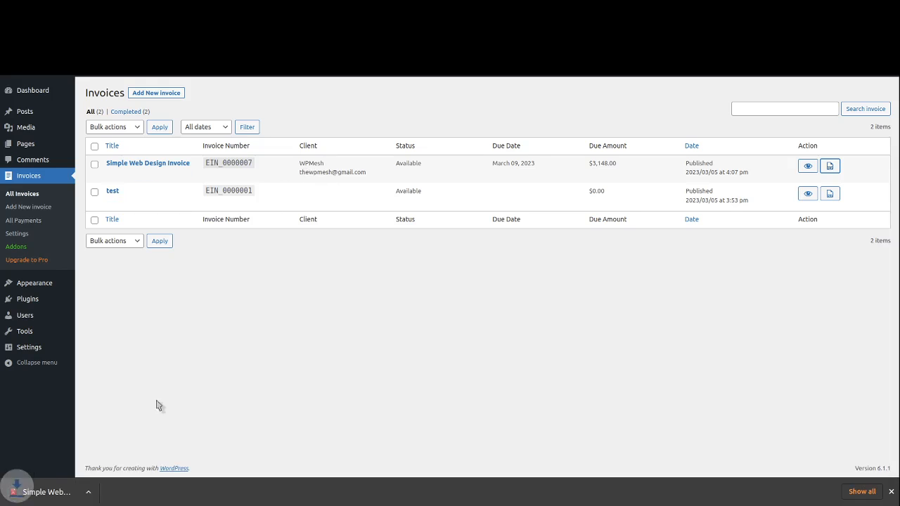
{"action": "left_click", "coordinate": [16, 491]}
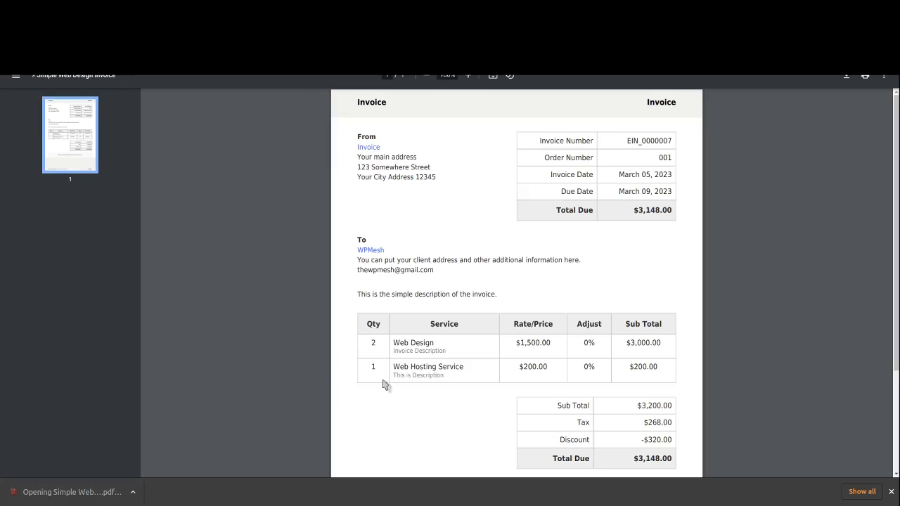
{"action": "scroll", "coordinate": [490, 341], "scroll_direction": "down", "scroll_amount": 2}
{"action": "scroll", "coordinate": [490, 342], "scroll_direction": "up", "scroll_amount": 2}
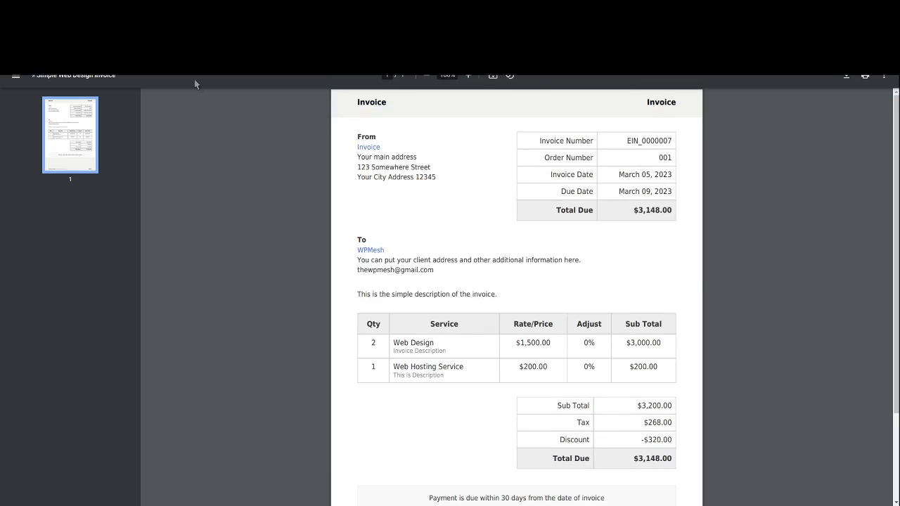
{"action": "key", "text": "ctrl+w"}
{"action": "key", "text": "ctrl+w"}
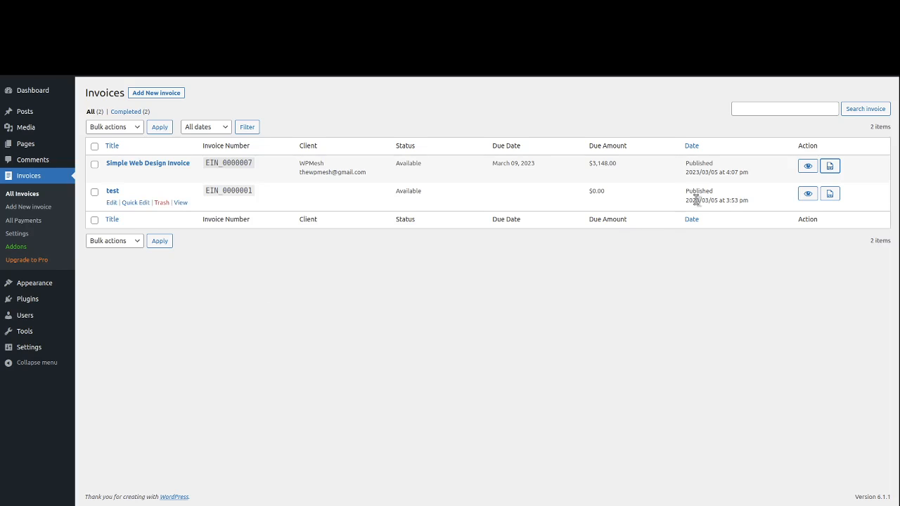
- Highlight the invoice's $3,148.00 due amount in the invoices list
{"action": "left_click_drag", "start_coordinate": [588, 163], "coordinate": [616, 164]}
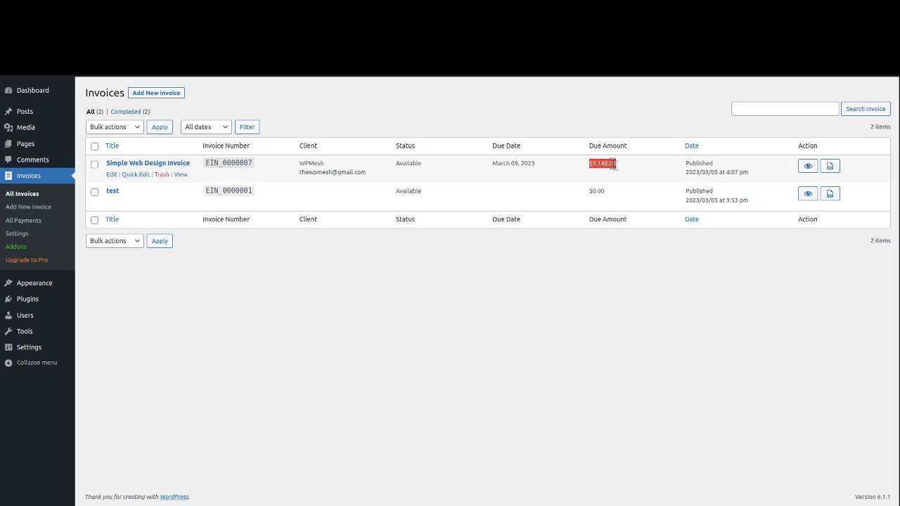
{"action": "left_click", "coordinate": [584, 166]}
{"action": "left_click_drag", "start_coordinate": [589, 164], "coordinate": [614, 163]}
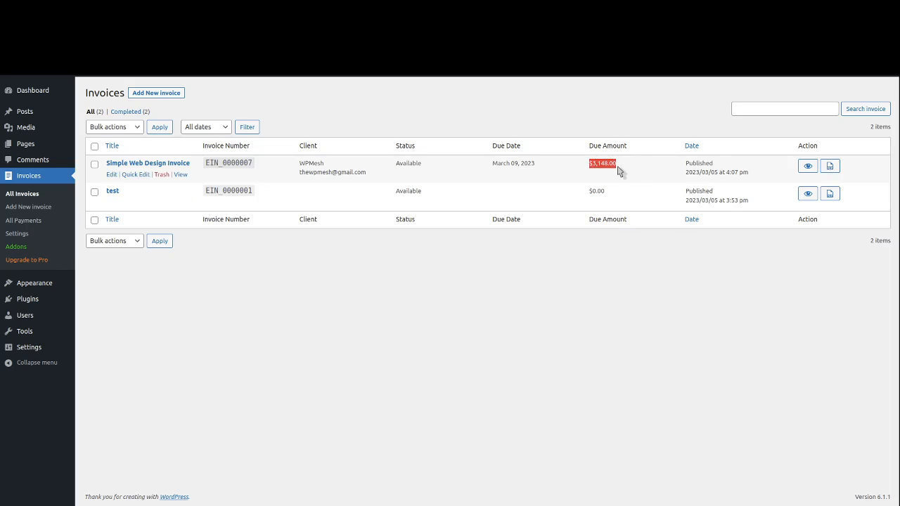